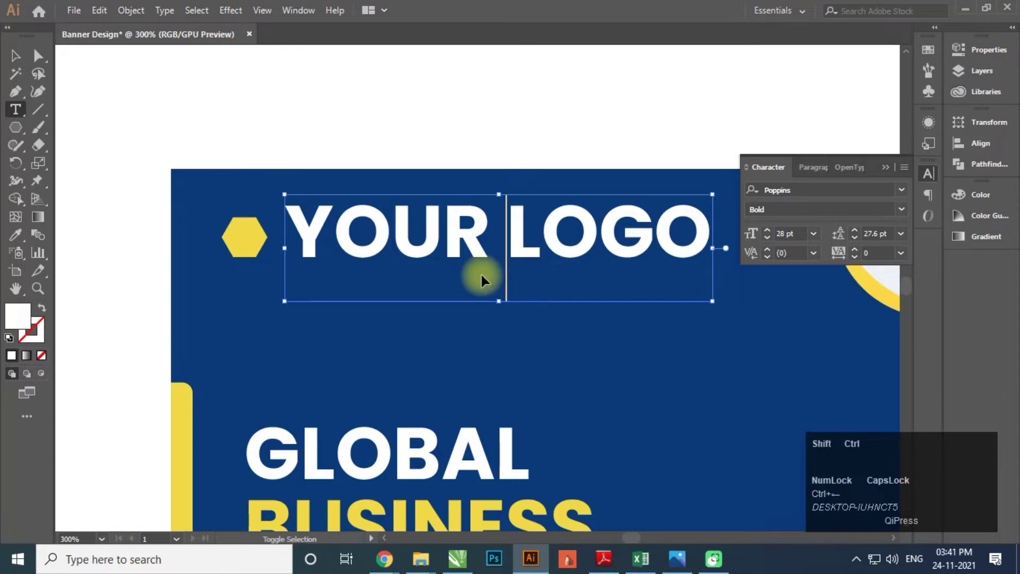
Step: Set the word LOGO in the YOUR LOGO text to the Poppins Regular style
key("ctrl+shift+Right")
left_click(805, 209)
type("R")
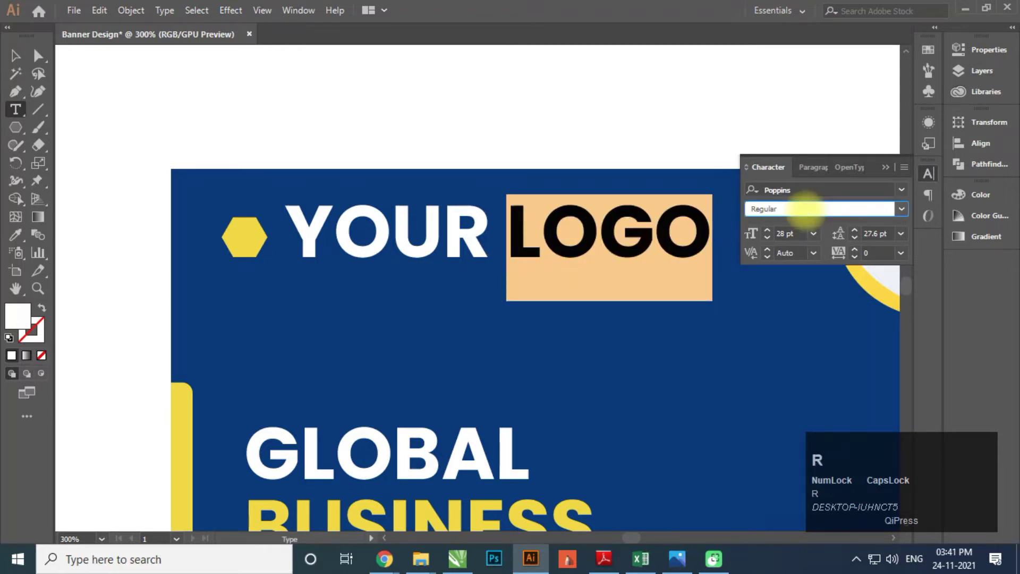
type("egu")
key("Return")
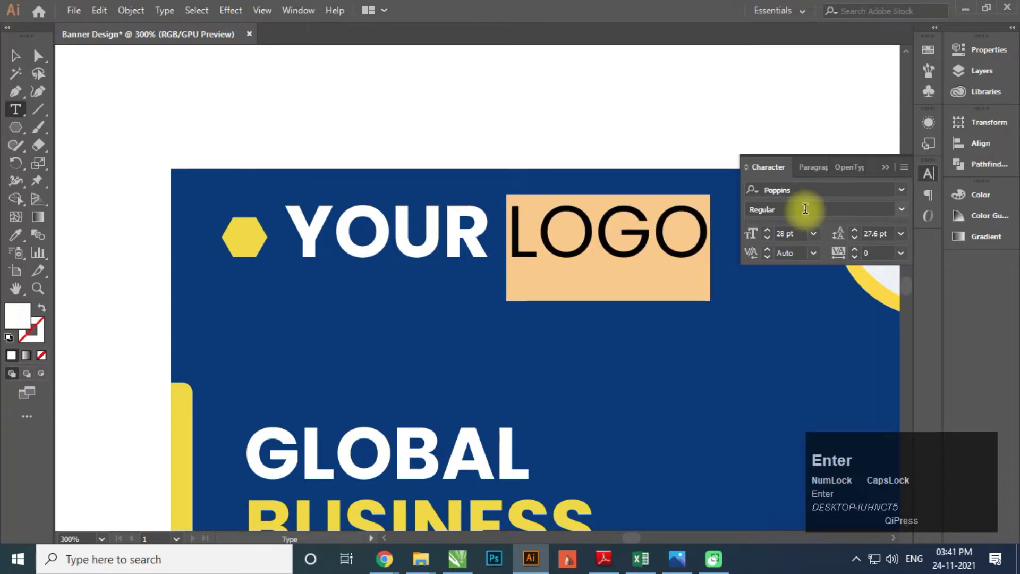
Step: Set the font size of the whole YOUR LOGO text to 15 pt
left_click(15, 55)
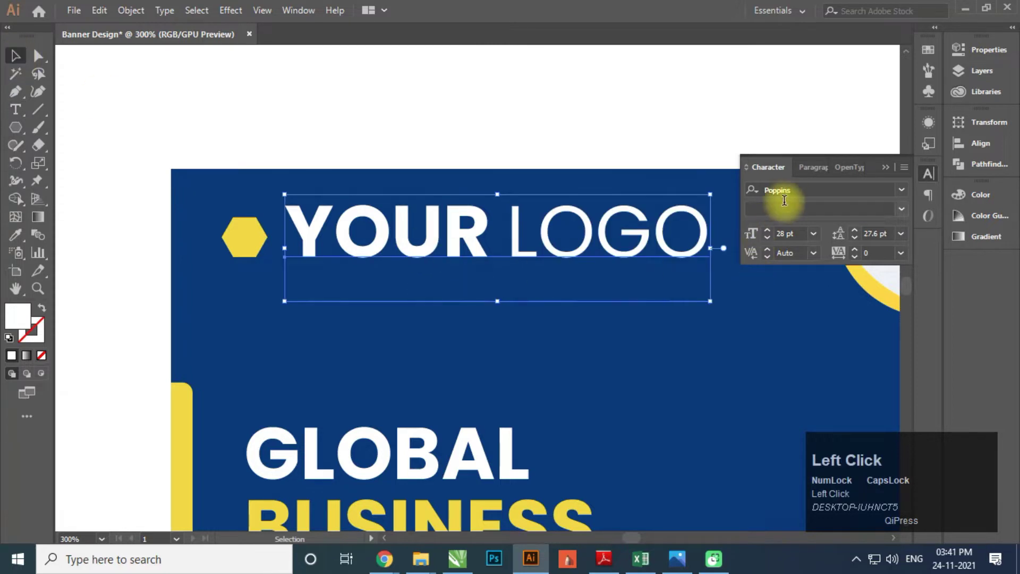
left_click(775, 234)
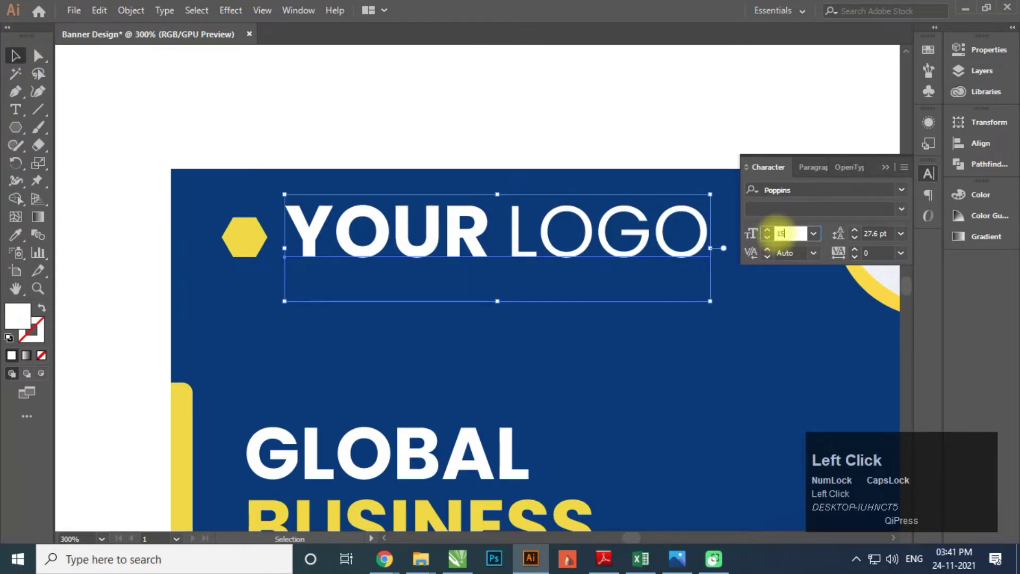
key("Return")
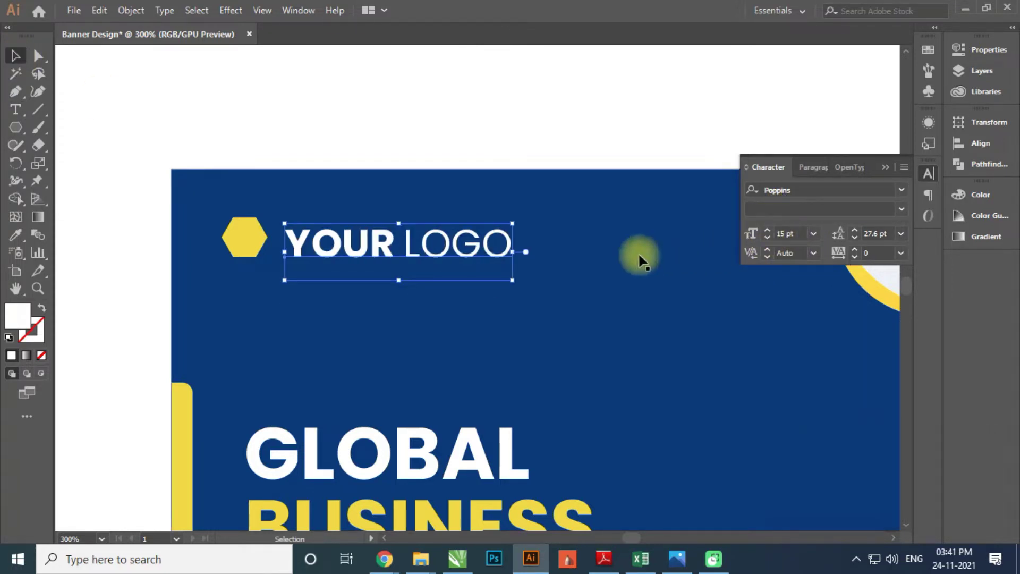
Step: Move the YOUR LOGO text closer to the yellow hexagon and level with it, and group the two objects
key("alt")
scroll(250, 237, "up", 2)
left_click(265, 242)
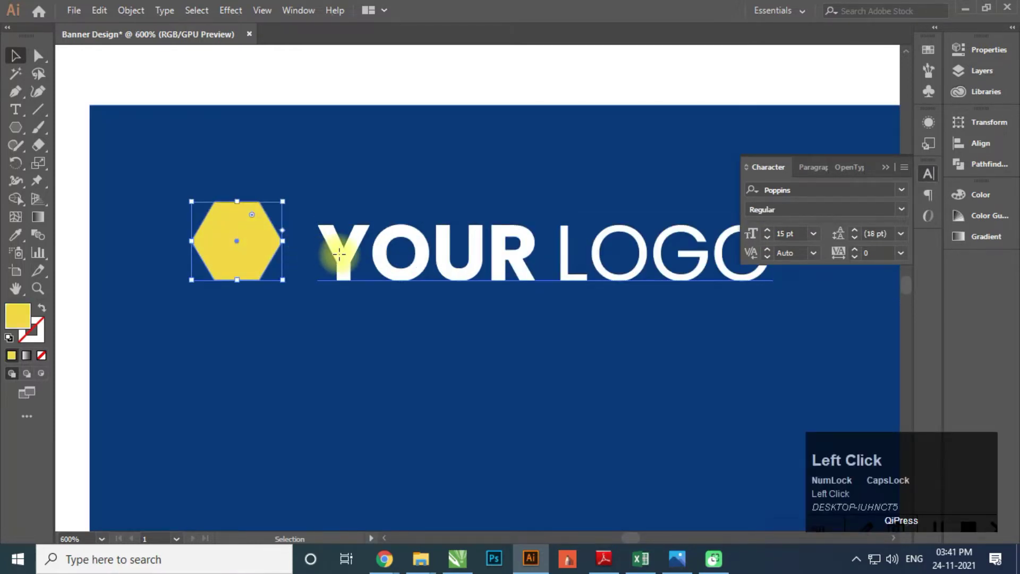
left_click_drag(337, 244, 332, 249)
scroll(283, 234, "down", 2)
left_click(267, 239, "shift")
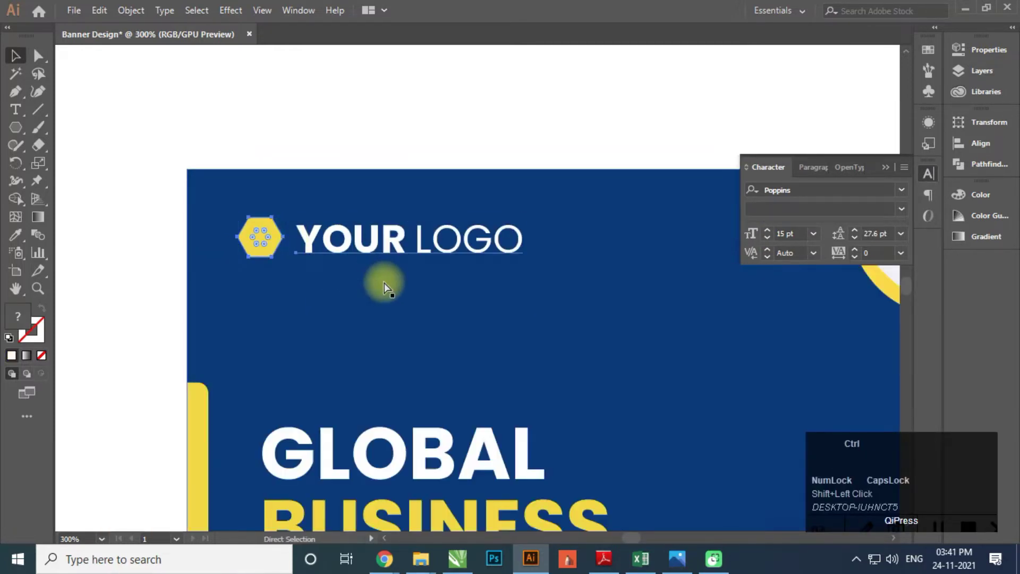
key("ctrl+g")
Step: Move the grouped logo slightly down within the blue banner area above the headline
scroll(327, 218, "down", 3)
left_click(290, 184)
scroll(331, 233, "up", 1)
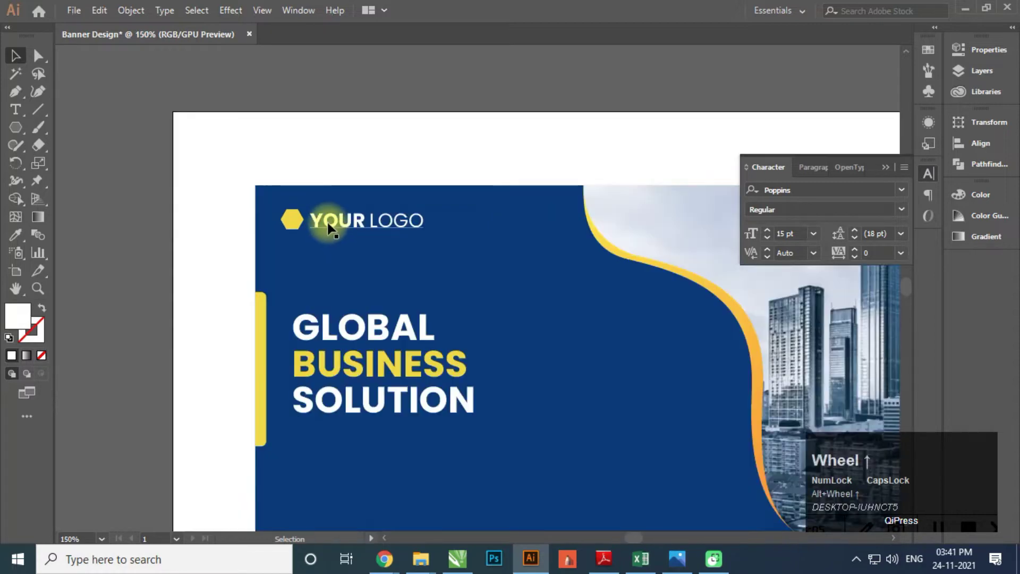
left_click_drag(327, 222, 327, 228)
left_click(324, 194)
scroll(326, 175, "down", 2)
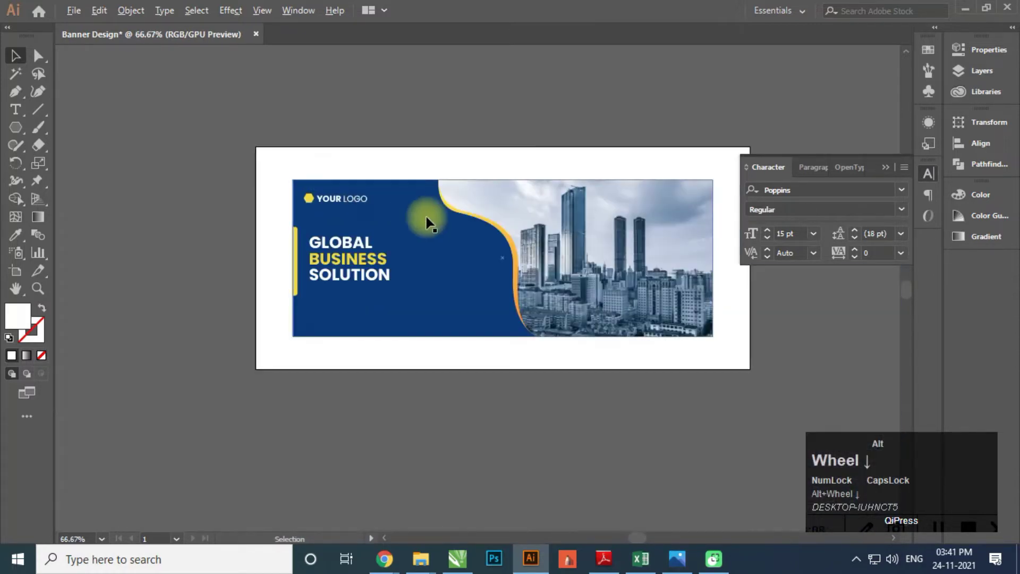
Step: Draw a straight horizontal line about 27 mm long with the Pen tool on the blue area beside and below the logo
scroll(428, 221, "up", 1)
scroll(464, 169, "up", 2)
left_click_drag(352, 116, 379, 140)
key("p")
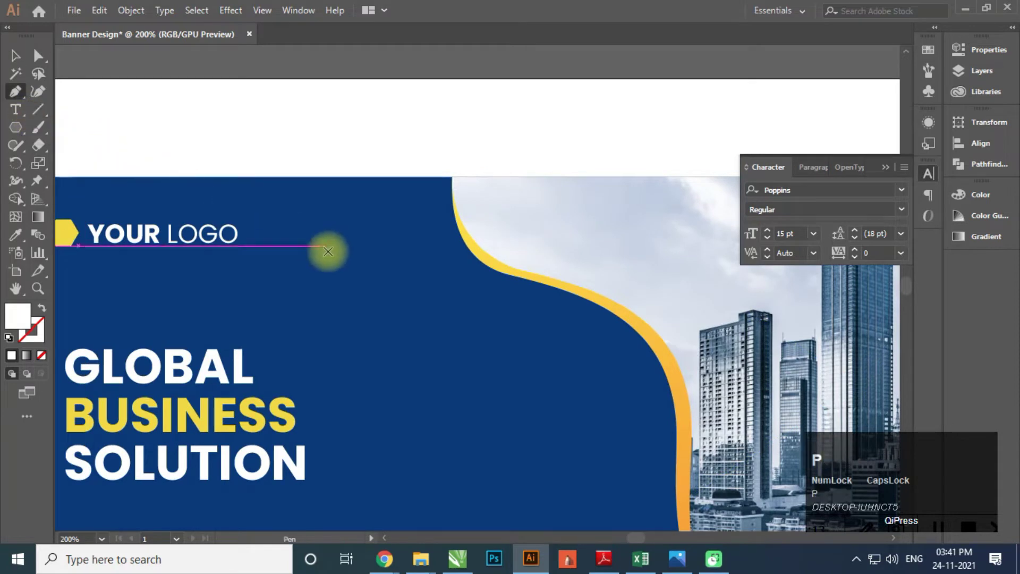
left_click(283, 271)
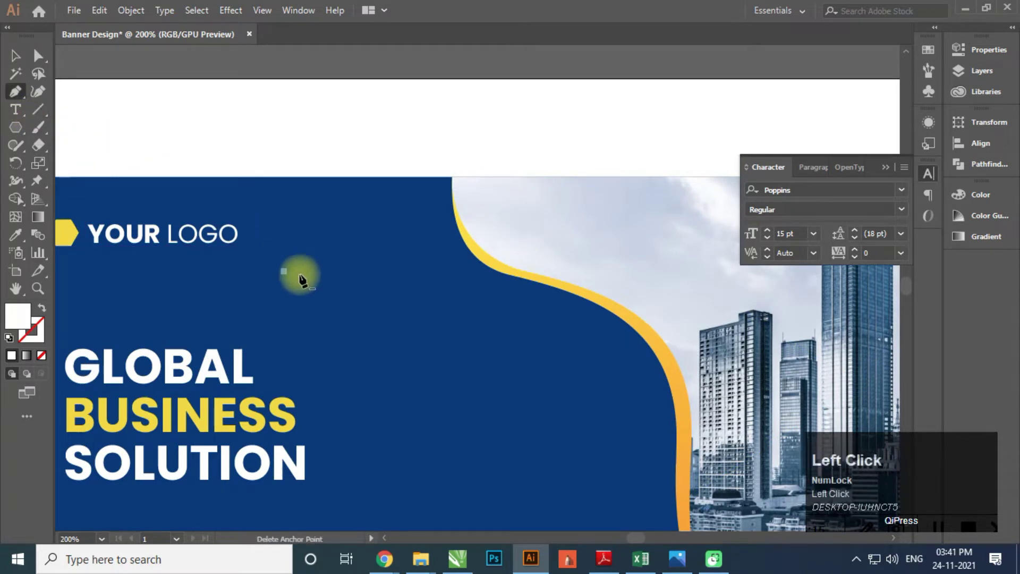
left_click(416, 270, "shift")
left_click(16, 53)
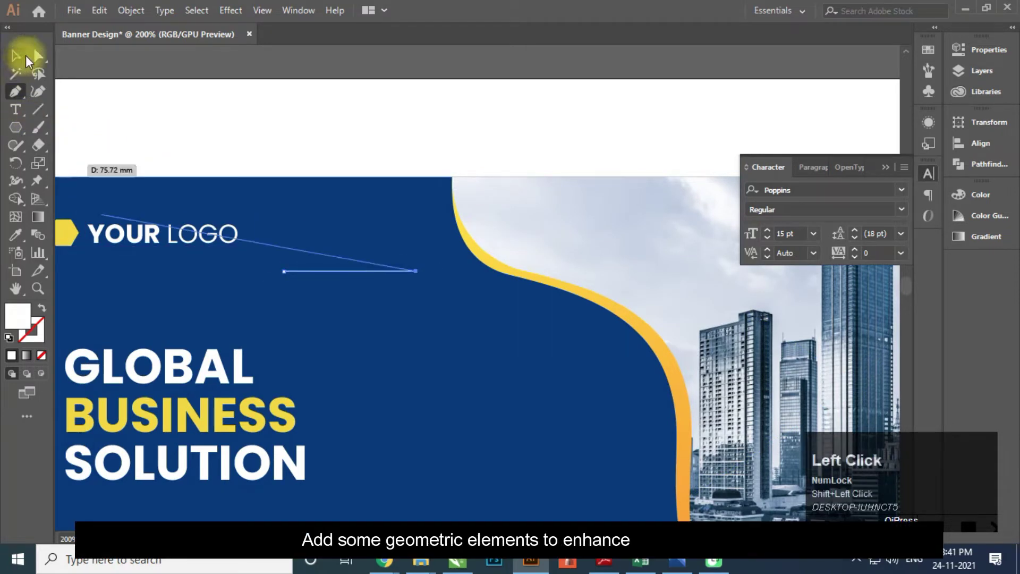
Step: Remove the line's fill and give it a solid white stroke
scroll(340, 270, "up", 3)
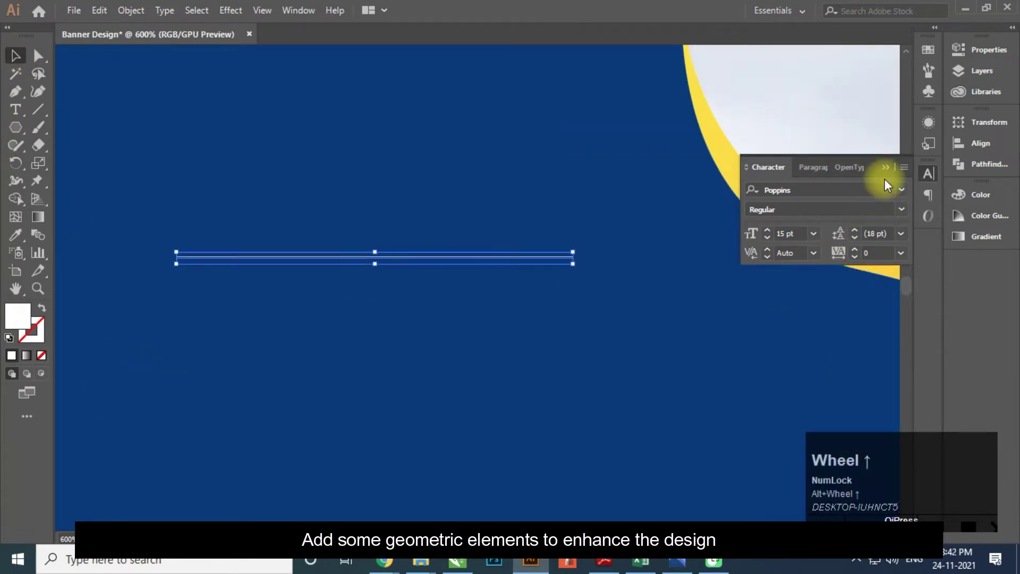
left_click(990, 51)
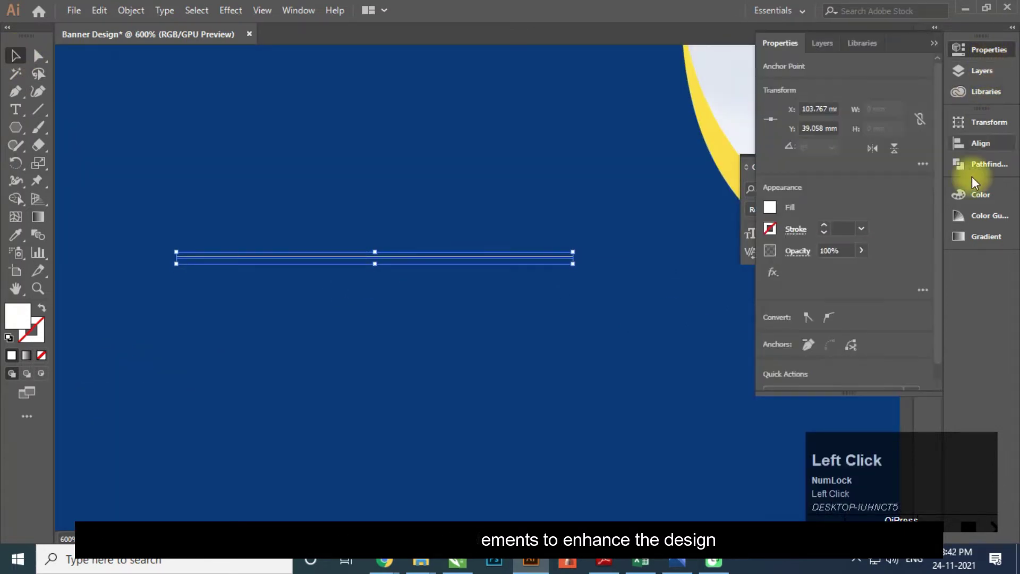
left_click(772, 224)
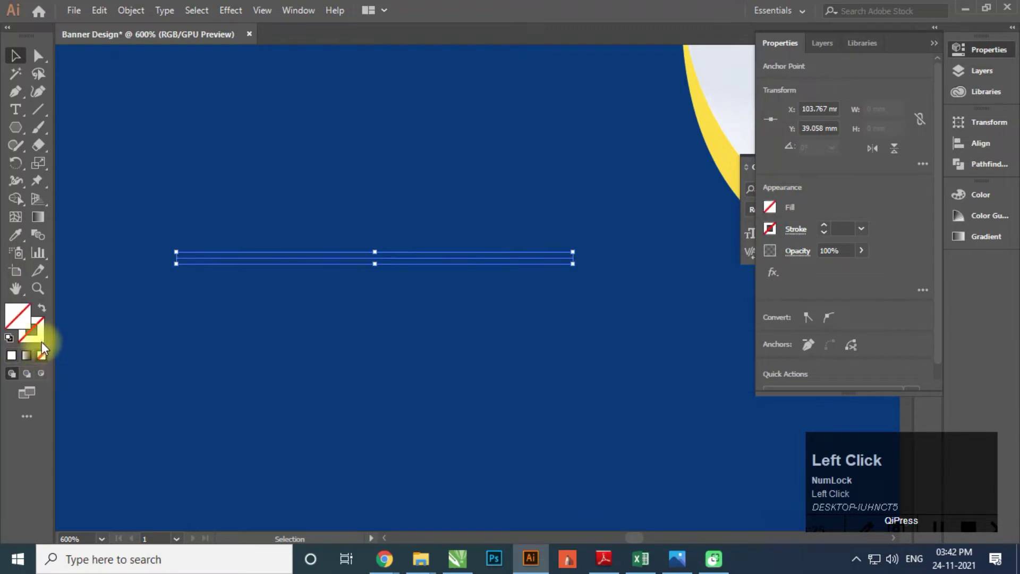
left_click(41, 339)
left_click(915, 184)
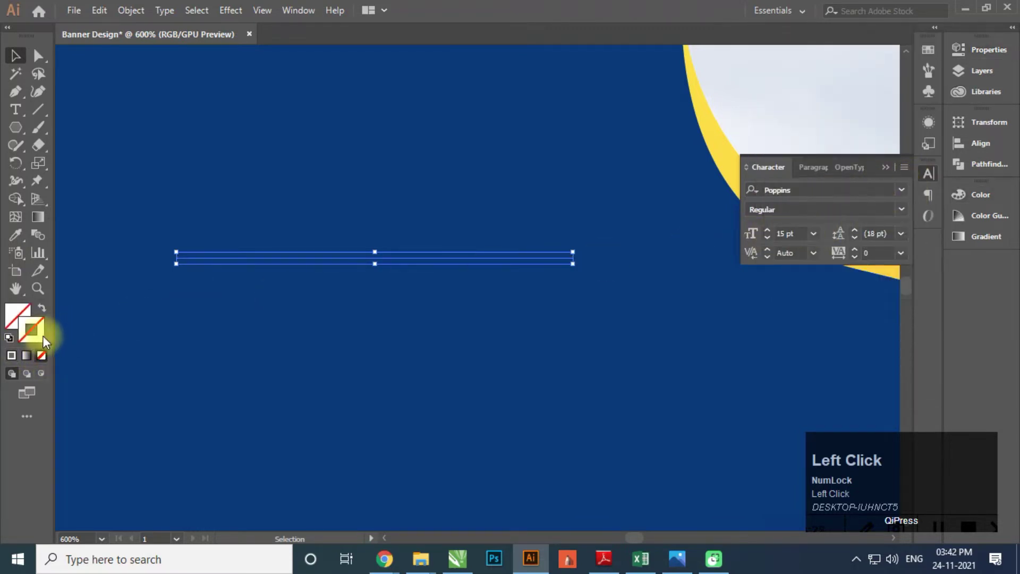
left_click(16, 357)
left_click(912, 189)
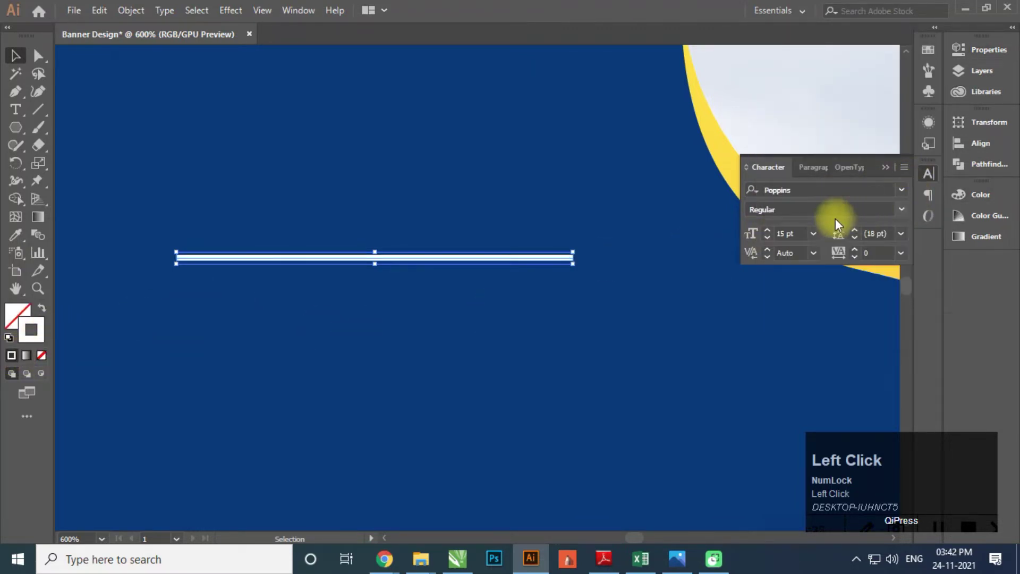
Step: Set the white line's stroke weight to 0.5 pt
left_click(978, 52)
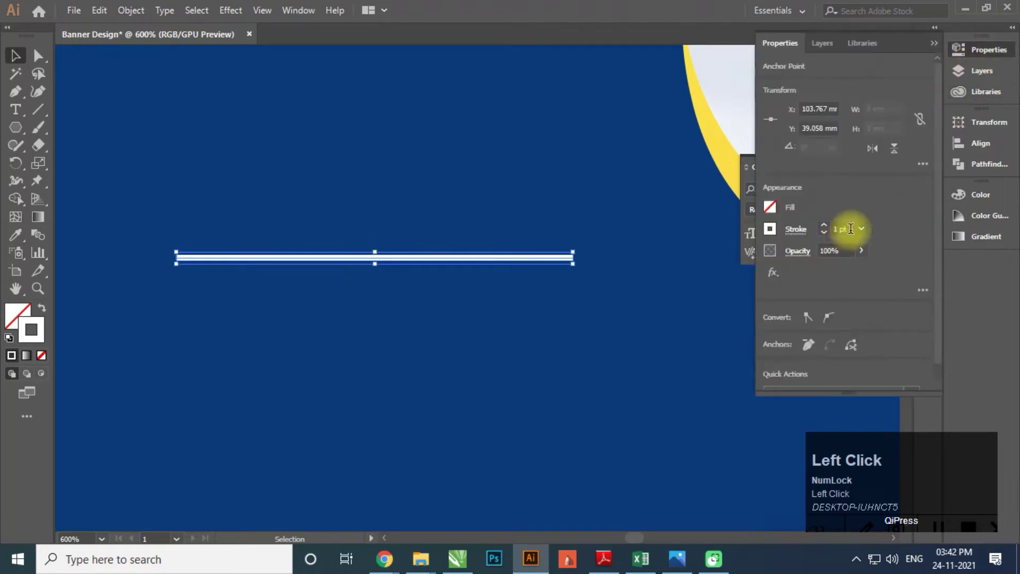
left_click(841, 229)
type("0.5")
key("Return")
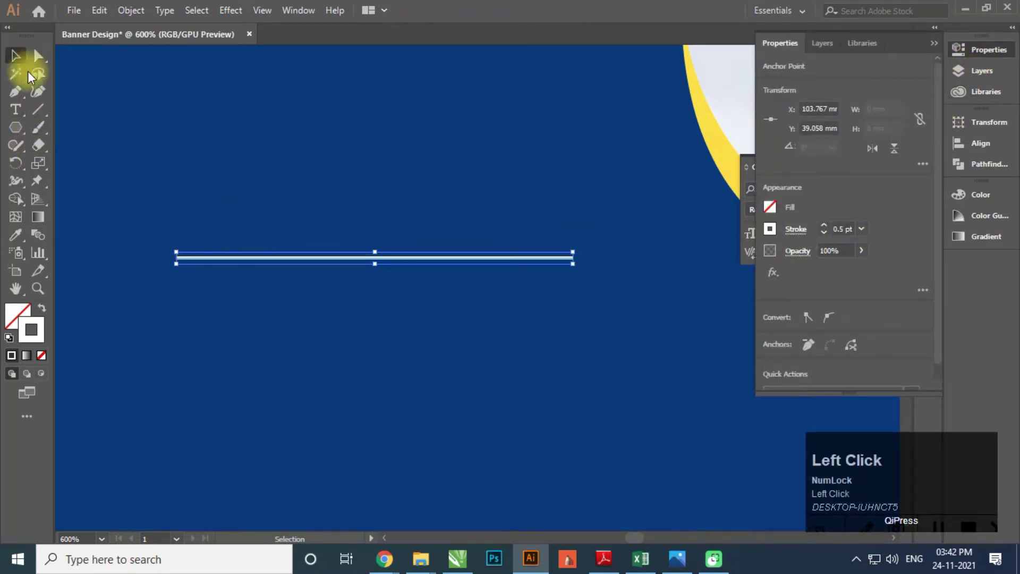
scroll(353, 250, "down", 5)
scroll(346, 247, "up", 5)
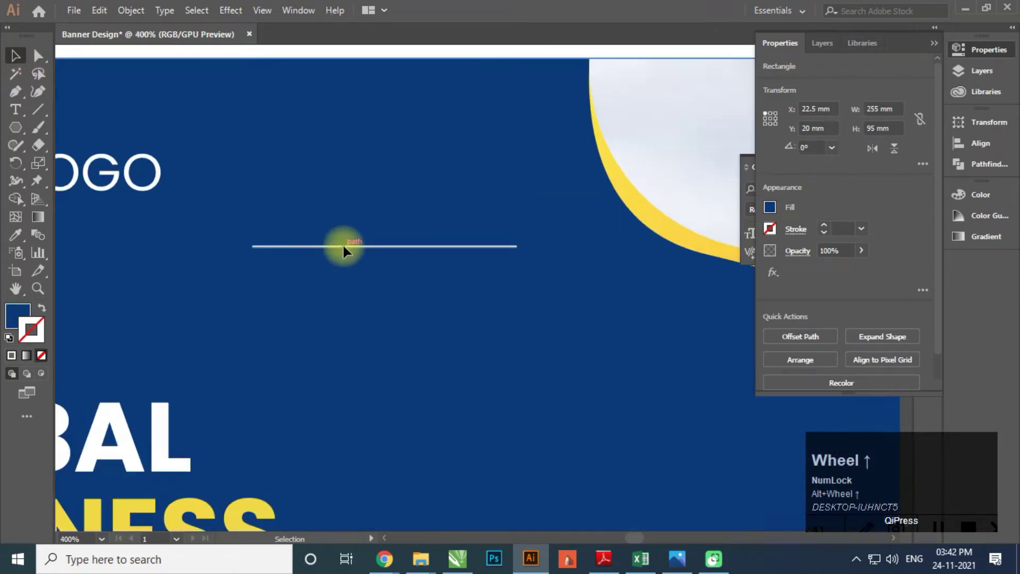
left_click(353, 250)
key("alt+shift")
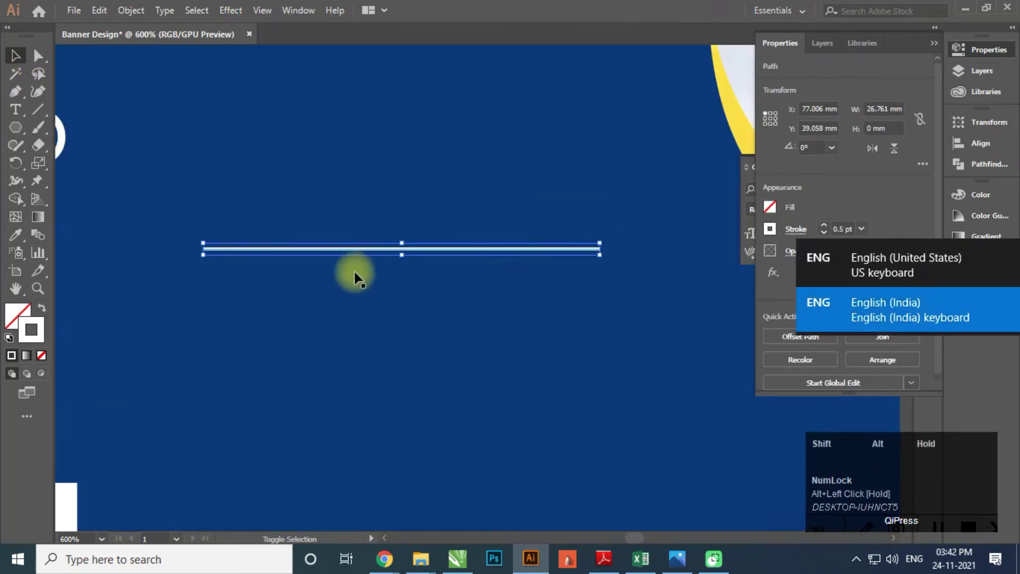
left_click(358, 248, "alt+shift")
key("ctrl+z")
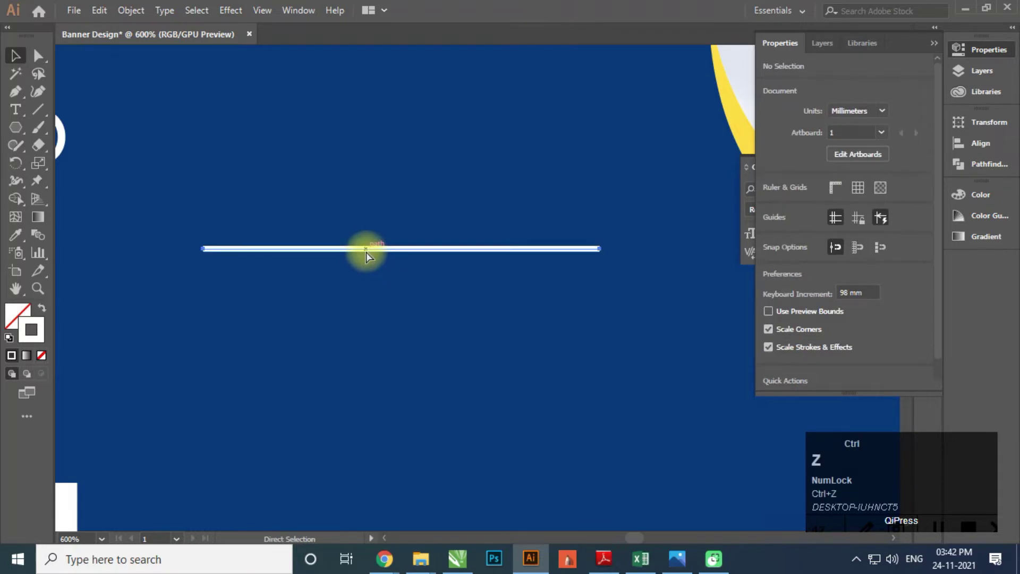
scroll(365, 252, "down", 4)
scroll(367, 267, "up", 3)
key("ctrl+shift+z")
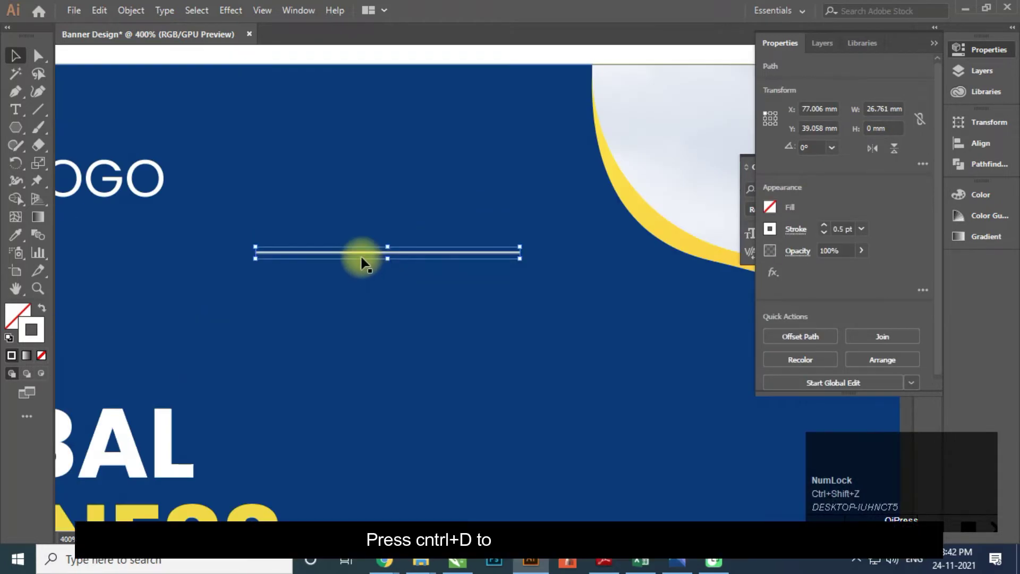
Step: Copy the white line about 1.3 mm below itself and repeat the duplication until 16 evenly spaced lines are stacked
left_click_drag(359, 253, 361, 265)
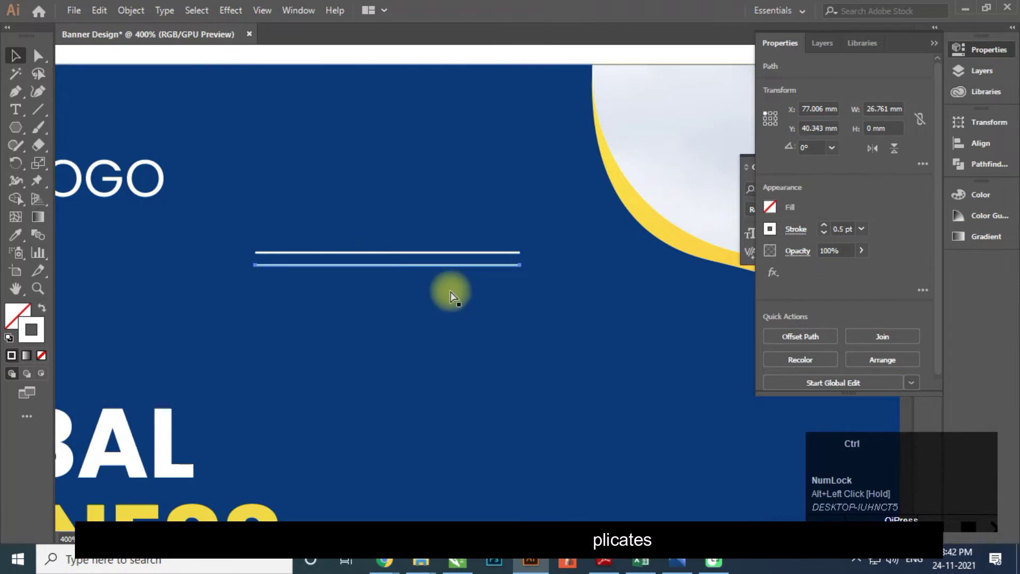
key("ctrl+d")
key("ctrl+d")
key("ctrl+d")
key("ctrl+d")
key("ctrl+d")
key("ctrl+d")
key("ctrl+d")
key("ctrl+d")
key("ctrl+d")
key("ctrl+d")
key("ctrl+d")
key("ctrl+d")
key("ctrl+d")
key("ctrl+d")
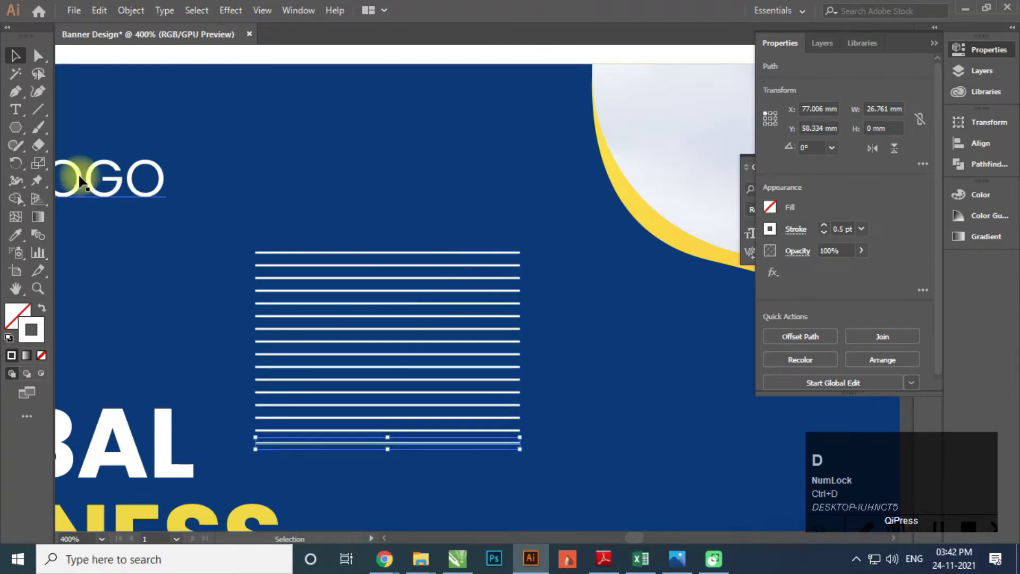
Step: Select all the stacked white lines without the blue background and group them
left_click_drag(16, 127, 80, 172)
scroll(323, 250, "down", 1)
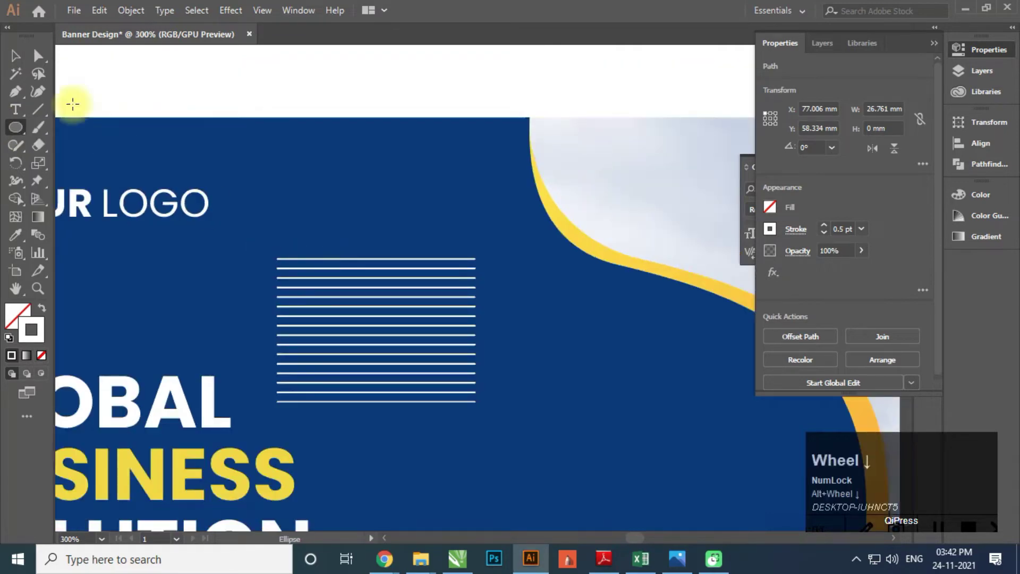
left_click(15, 57)
left_click_drag(526, 436, 526, 436)
scroll(418, 345, "down", 2)
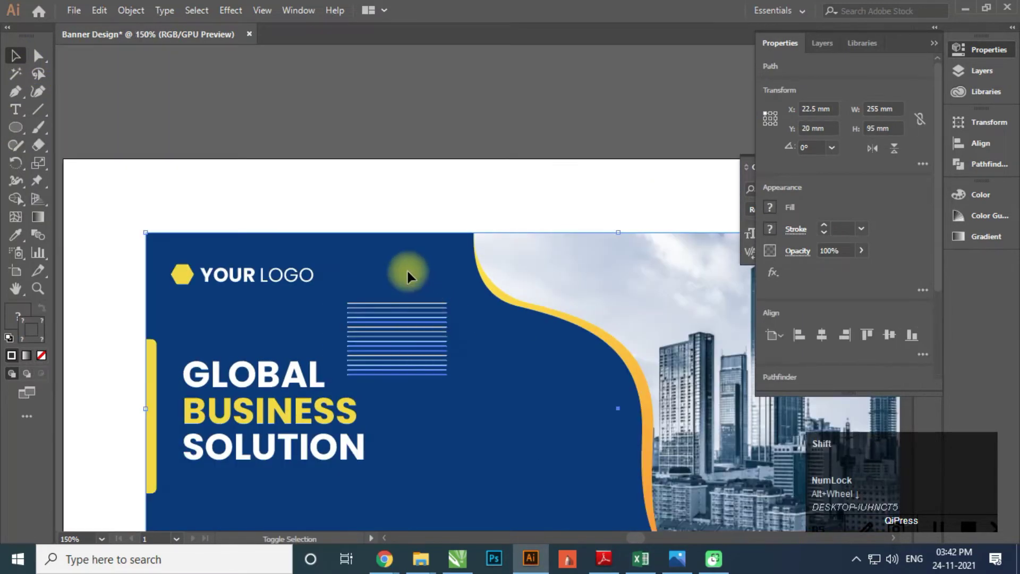
left_click(407, 269, "shift")
key("ctrl+g")
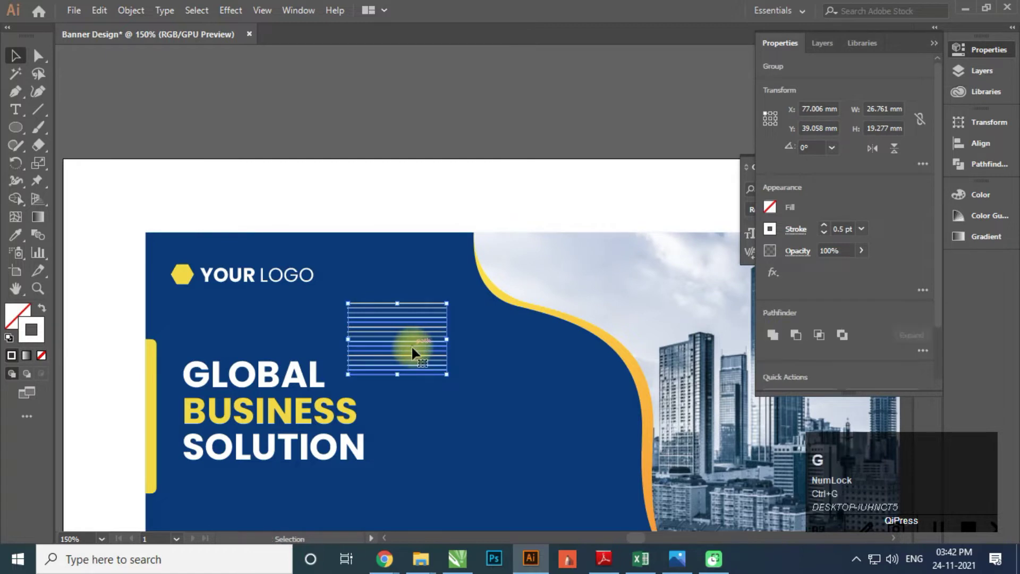
scroll(411, 345, "up", 1)
key("ctrl+z")
Step: Draw an unfilled circle about 18 mm in diameter with the Ellipse tool over the group of lines
left_click(16, 128)
scroll(302, 346, "up", 1)
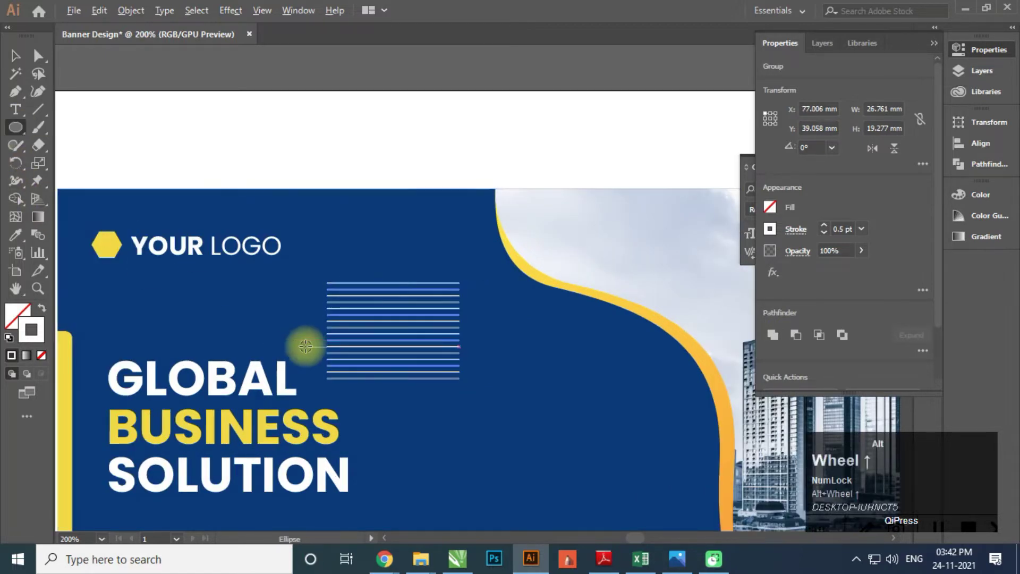
left_click_drag(370, 263, 503, 387)
key("v")
left_click(430, 275)
scroll(430, 268, "up", 1)
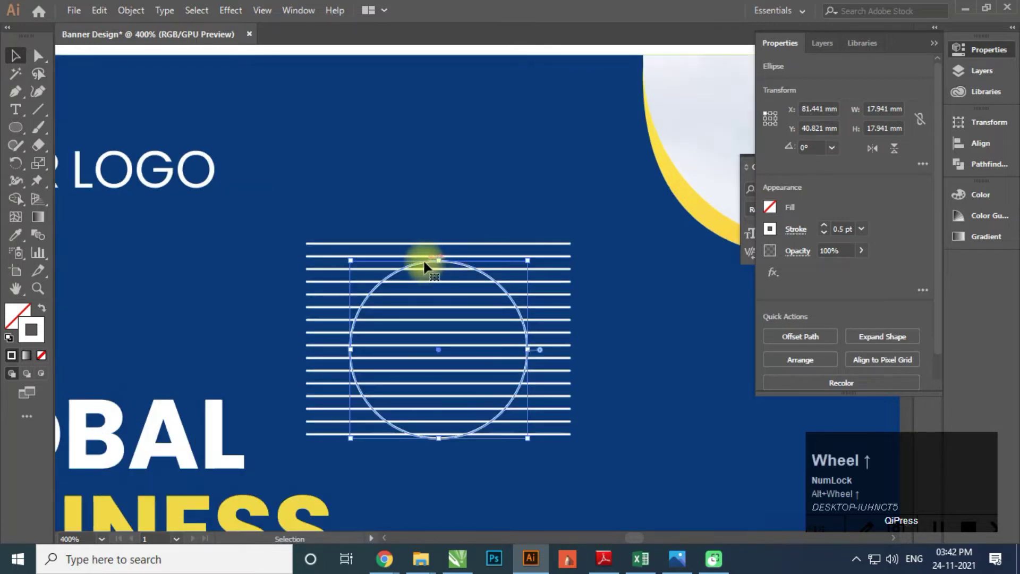
Step: Align the circle and the line group to the selection and center them vertically on each other
left_click(416, 243, "shift")
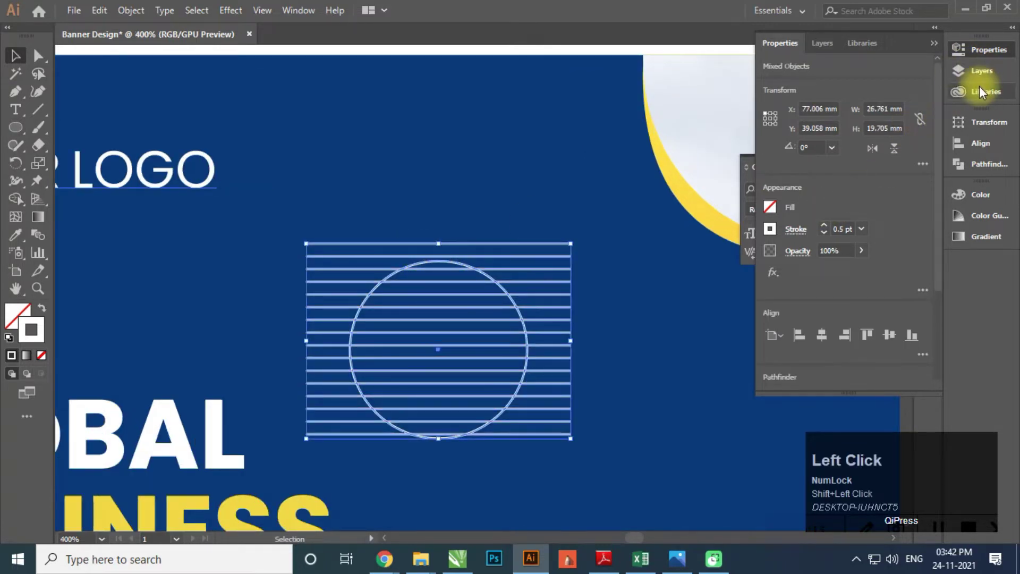
left_click(978, 142)
left_click(931, 246)
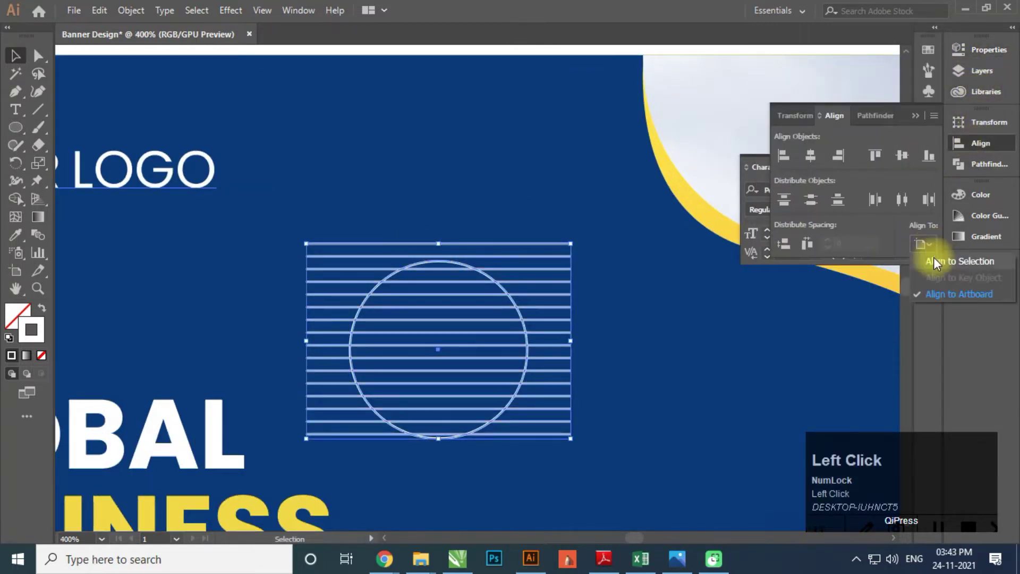
left_click(933, 261)
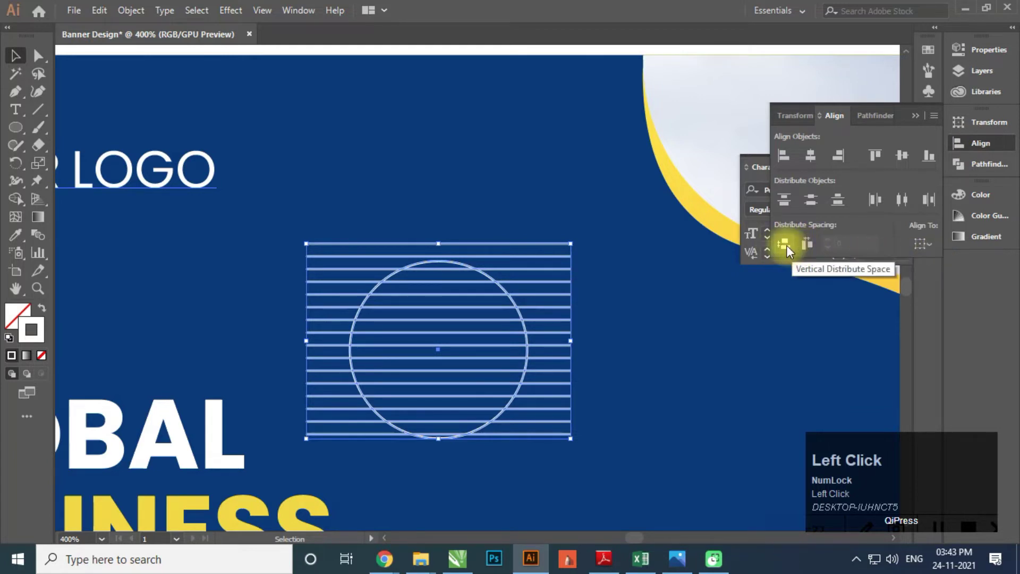
left_click(897, 155)
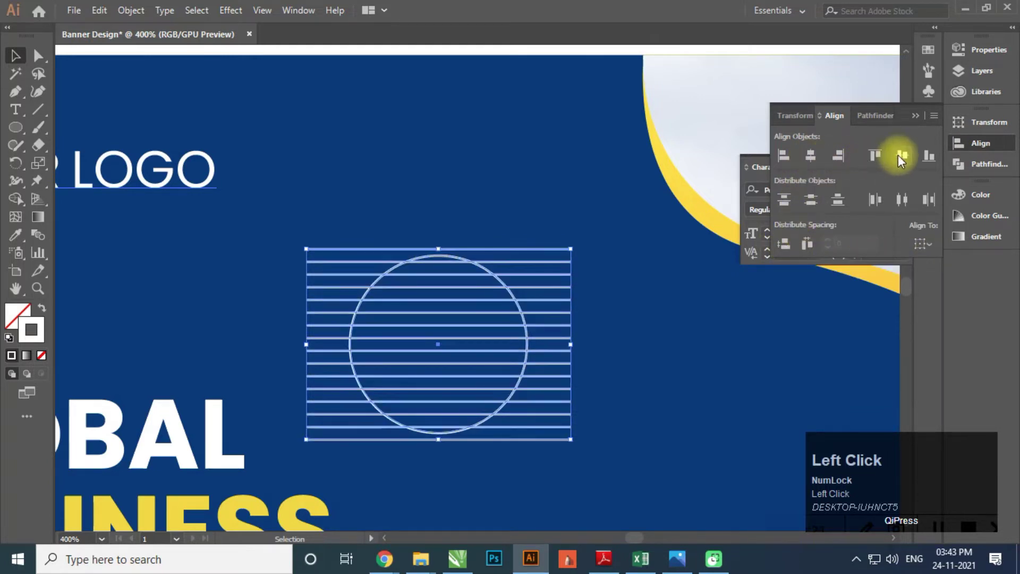
left_click(915, 116)
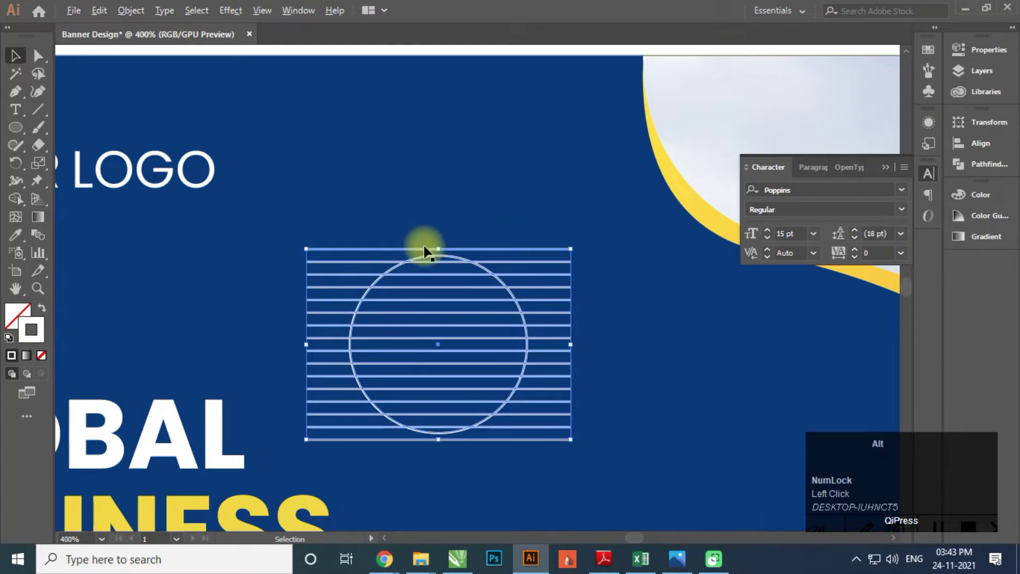
Step: Bring the unfilled circle to the front of the stacked white lines
scroll(422, 272, "down", 3)
scroll(382, 237, "up", 1)
left_click(381, 237)
scroll(401, 264, "up", 2)
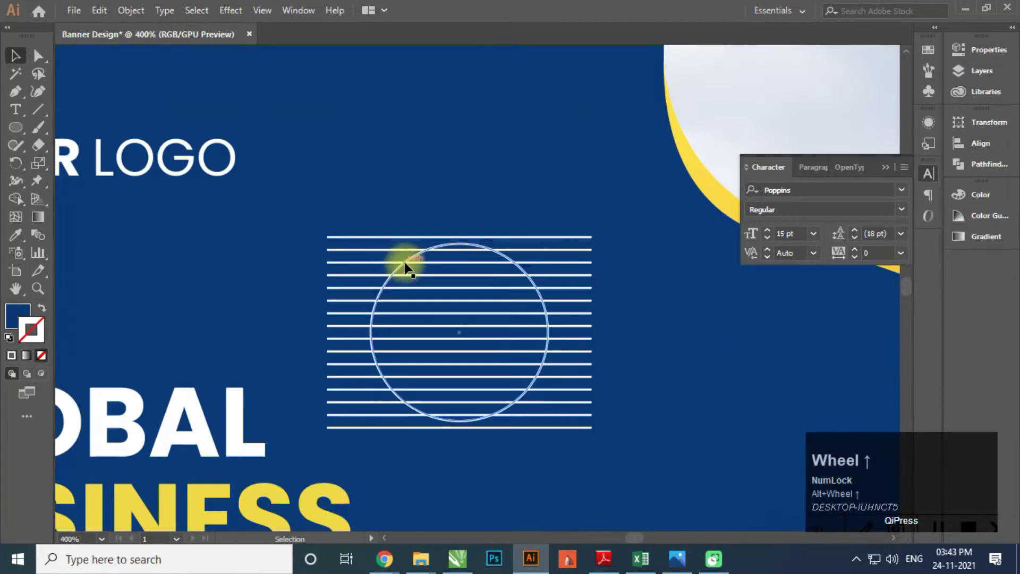
left_click(406, 265)
key("ctrl+shift+]")
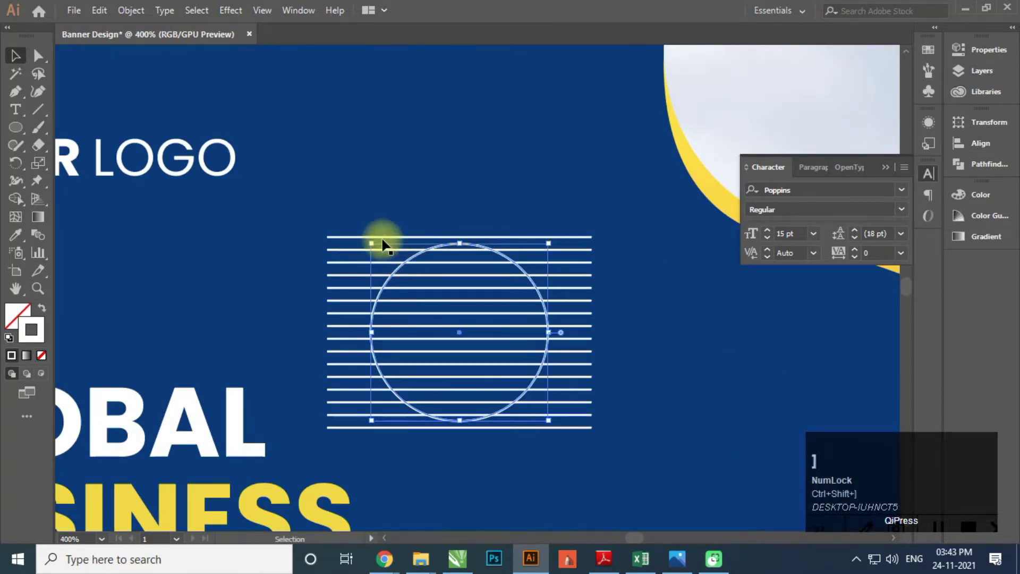
Step: Select the circle together with the line group and make a clipping mask from them
left_click(383, 238)
left_click(415, 255, "shift")
right_click(415, 254)
left_click(470, 361)
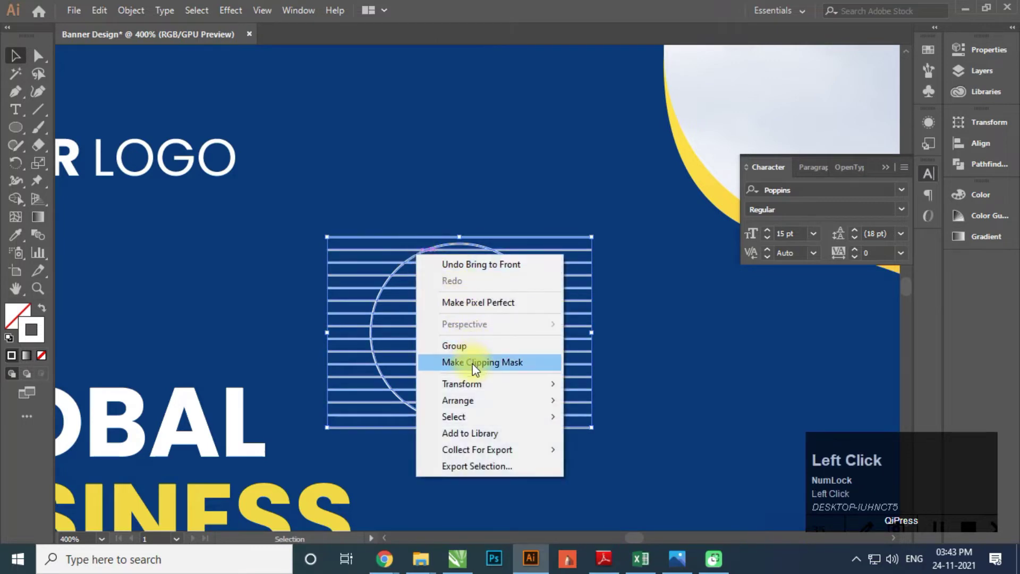
Step: Move the striped circle onto the banner's upper edge beside the logo and rotate it so its lines slope diagonally down
scroll(387, 280, "down", 3)
left_click(387, 280)
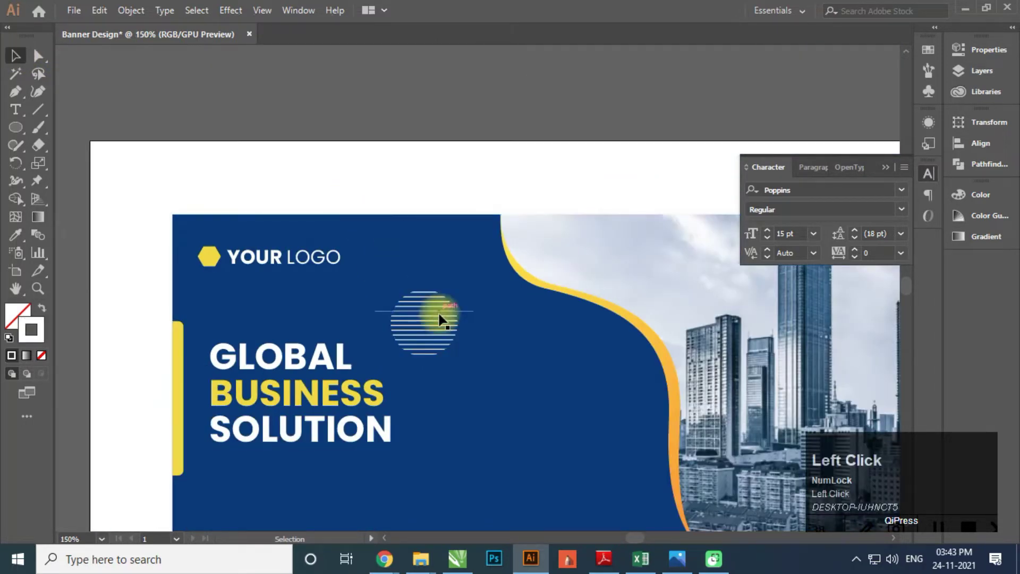
left_click_drag(435, 330, 404, 230)
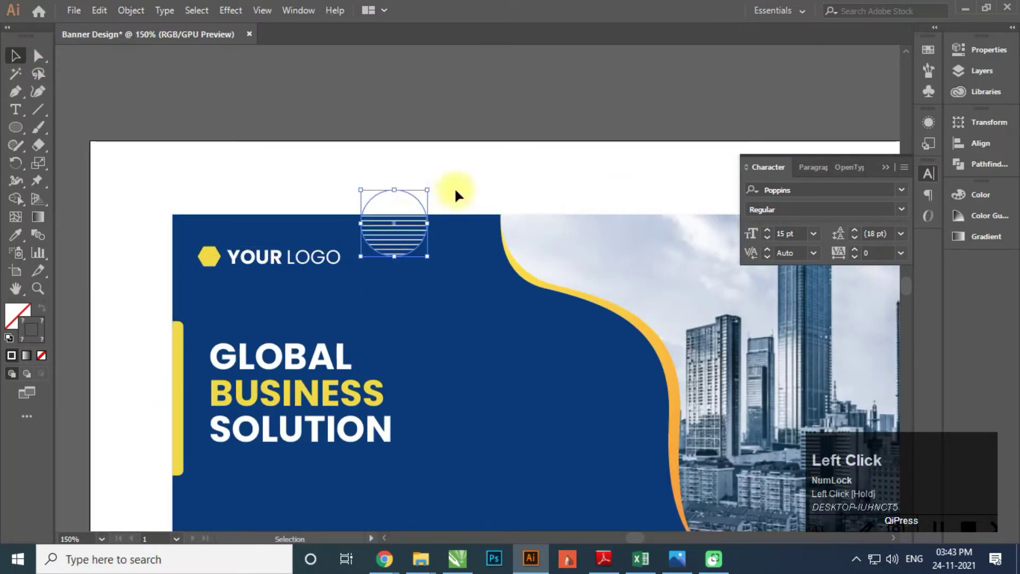
scroll(415, 242, "up", 1)
left_click_drag(441, 164, 463, 214)
left_click(464, 184)
left_click(403, 232)
left_click_drag(403, 231, 415, 228)
left_click(436, 227)
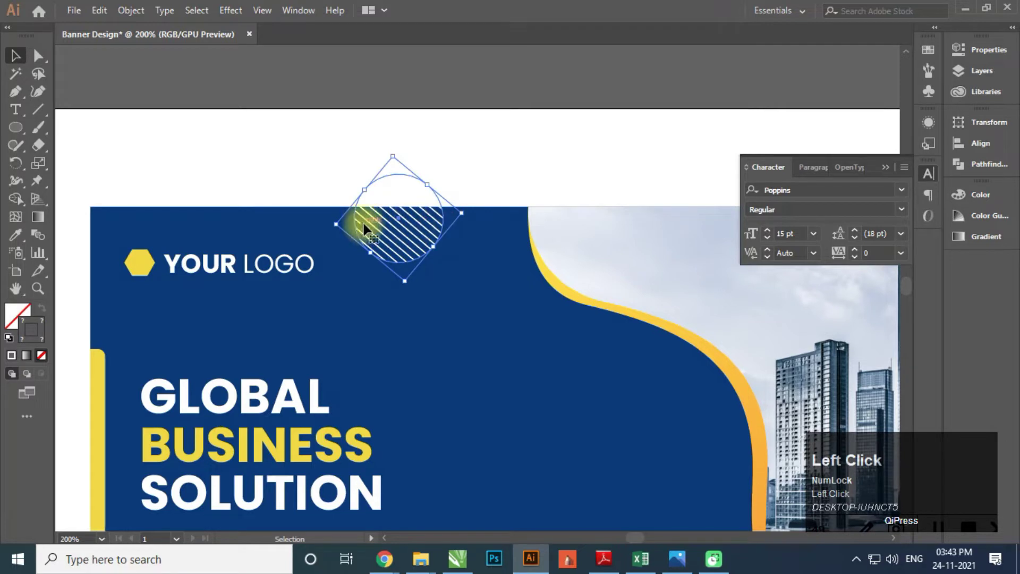
Step: Try to send the striped circle to the back and clip it together with the blue background shape
key("ctrl+shift+bracketleft")
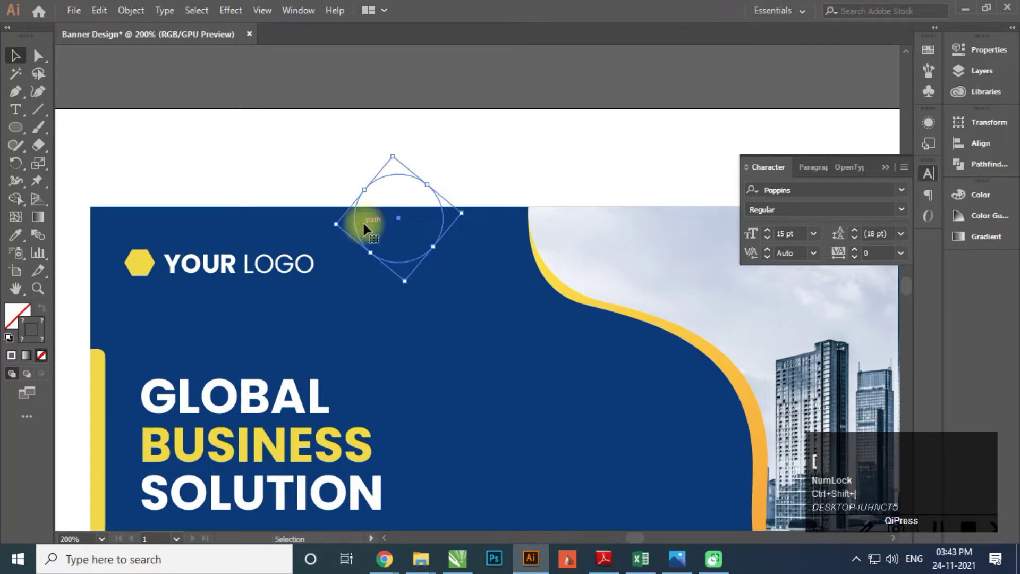
left_click(304, 229, "shift")
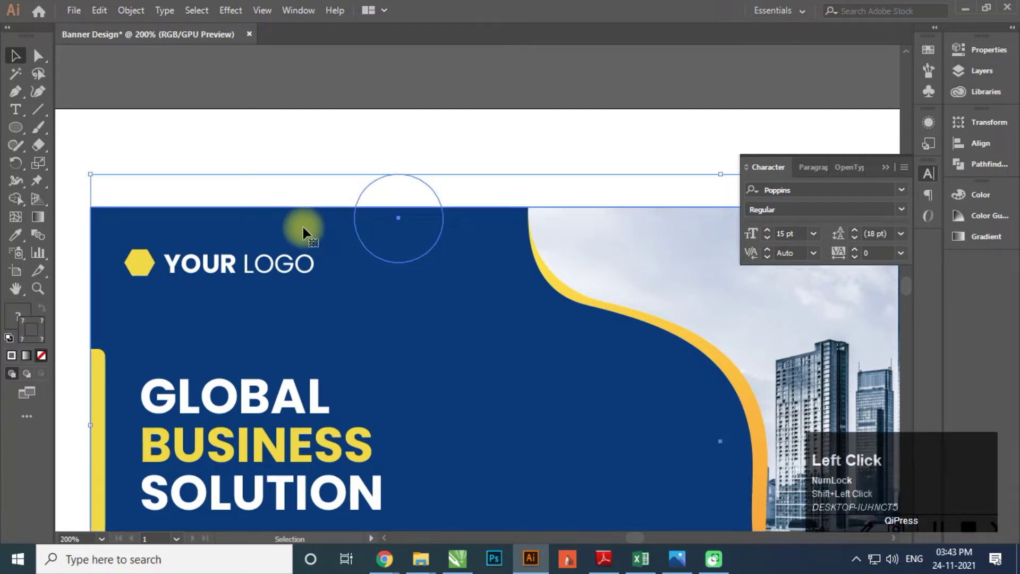
right_click(303, 229)
left_click(372, 332)
key("ctrl+z")
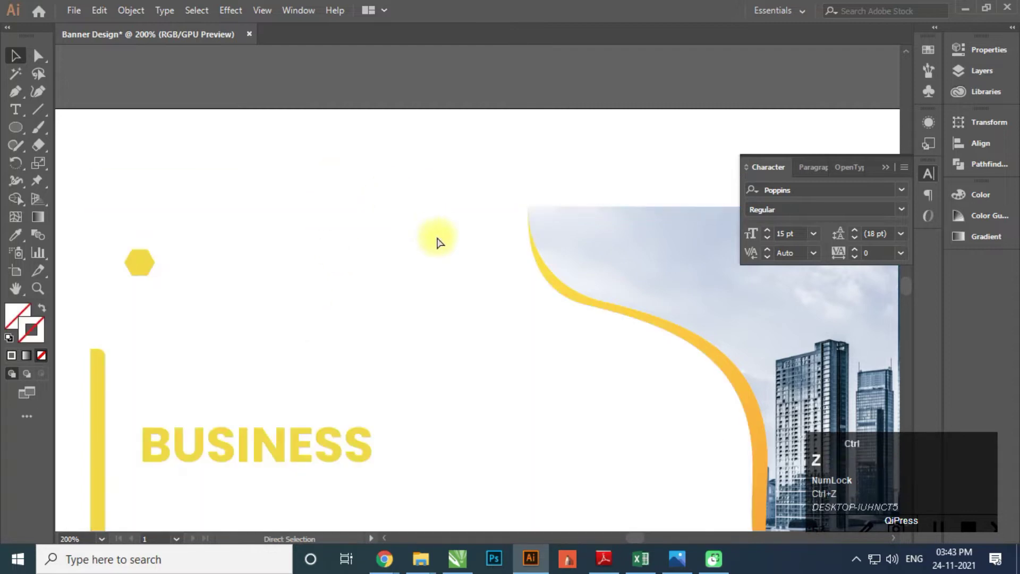
key("ctrl+z")
left_click(324, 186)
left_click(398, 226)
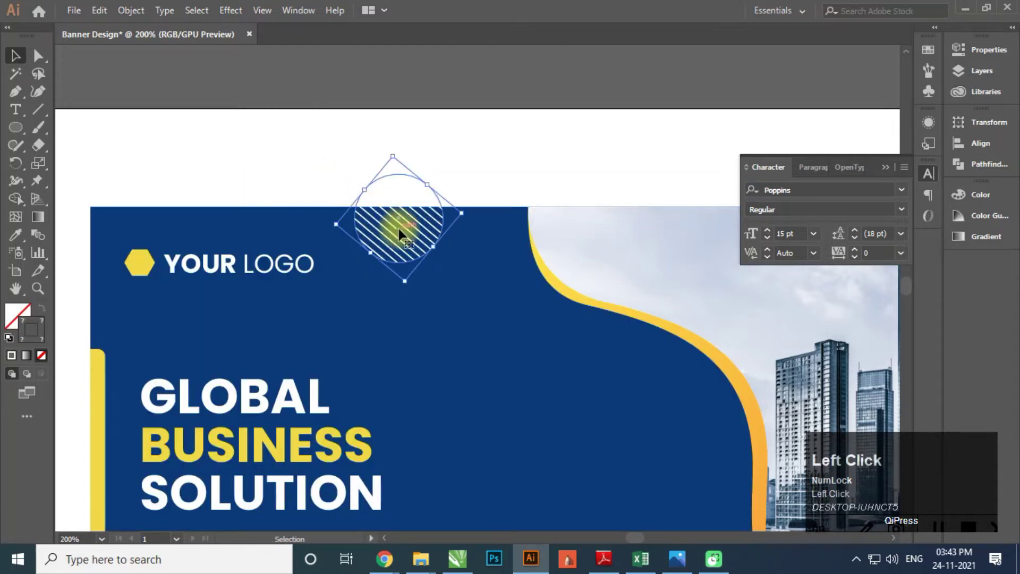
left_click(308, 189)
Step: Draw a circle with the Ellipse tool in the blue area between the heading and the curved edge
scroll(357, 205, "down", 3)
scroll(374, 223, "up", 2)
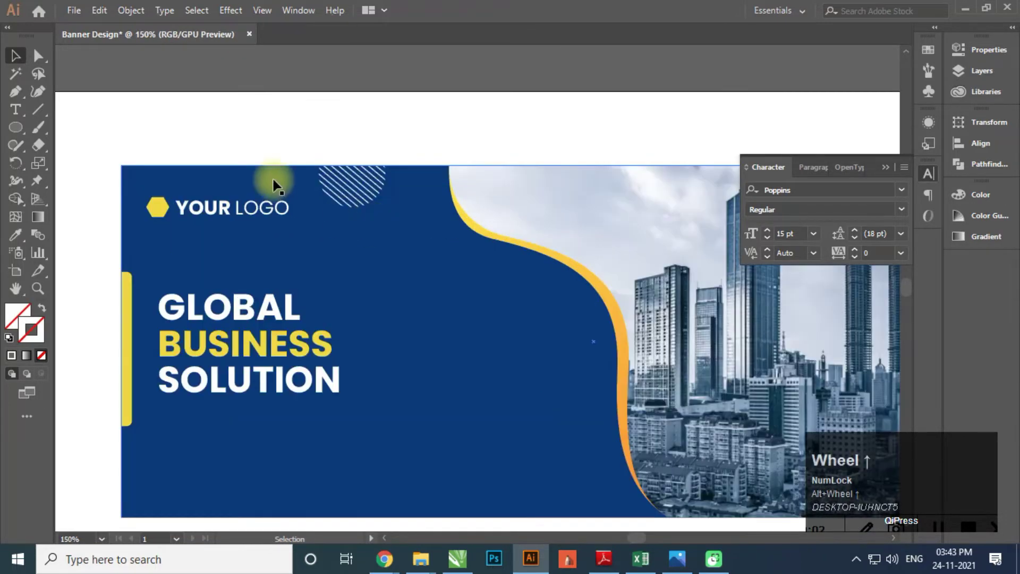
left_click(239, 150)
scroll(246, 150, "down", 2)
scroll(364, 210, "up", 2)
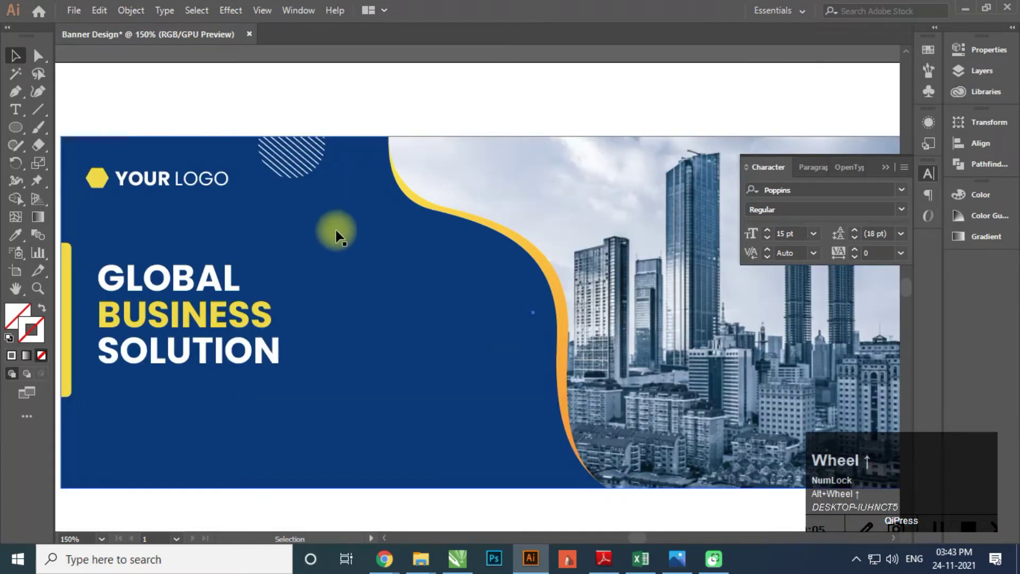
left_click(15, 128)
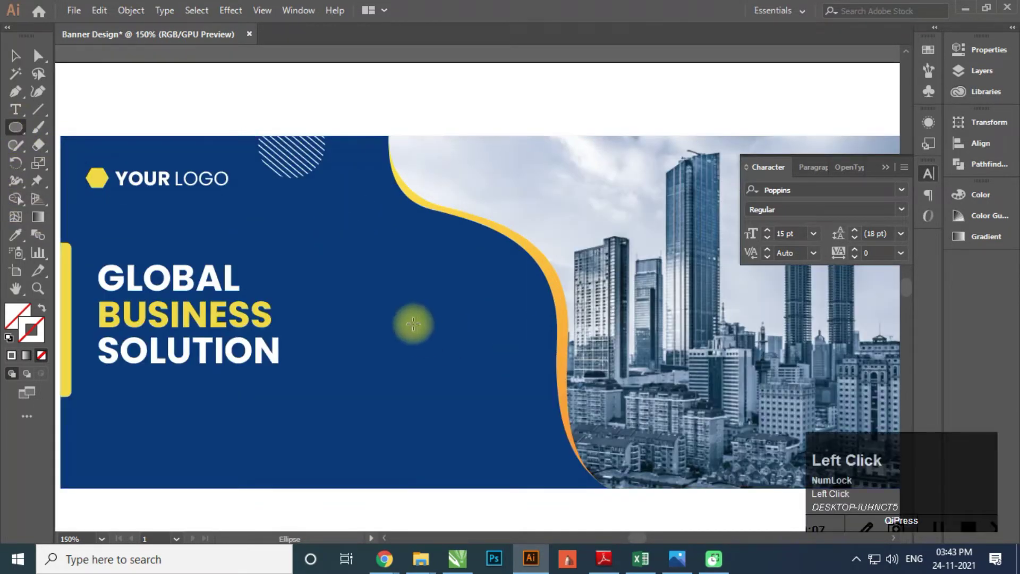
left_click_drag(397, 278, 493, 358)
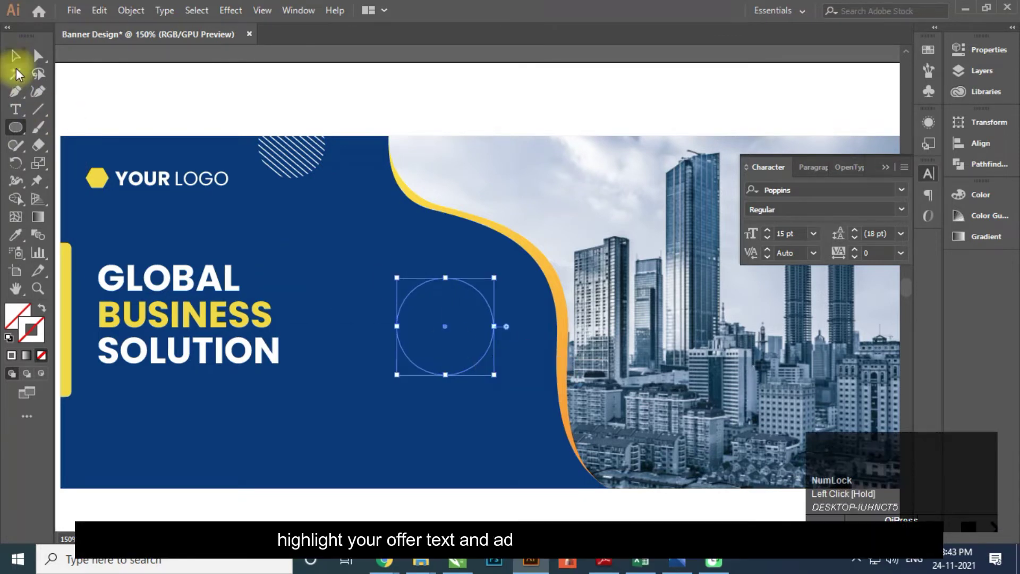
Step: Select the unpainted circle in outline view, bring it to the front, and return to the preview
left_click(16, 57)
left_click(389, 148, "shift")
left_click(312, 117)
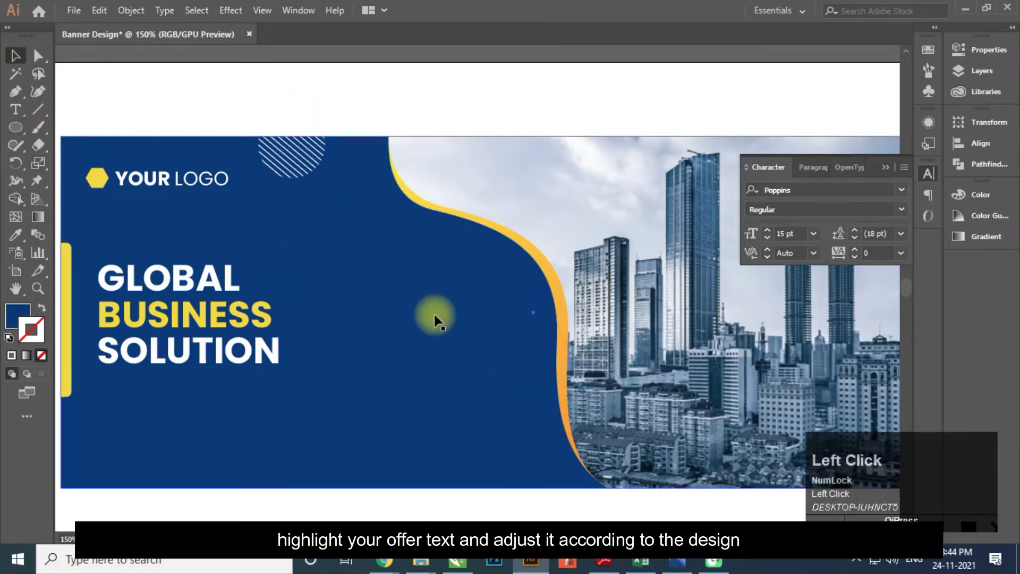
key("ctrl+y")
left_click(428, 281)
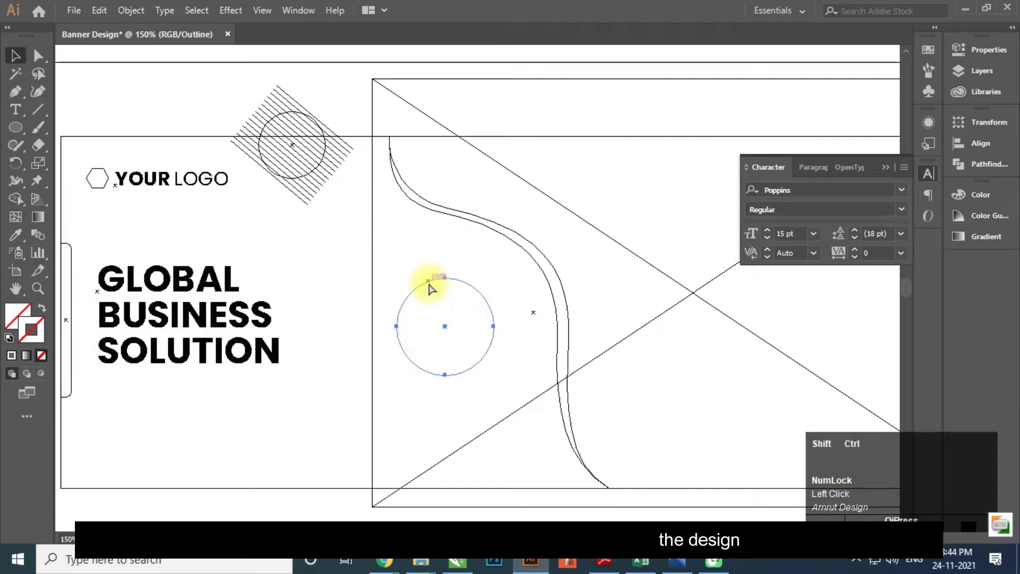
key("ctrl+shift+bracketright")
key("ctrl+y")
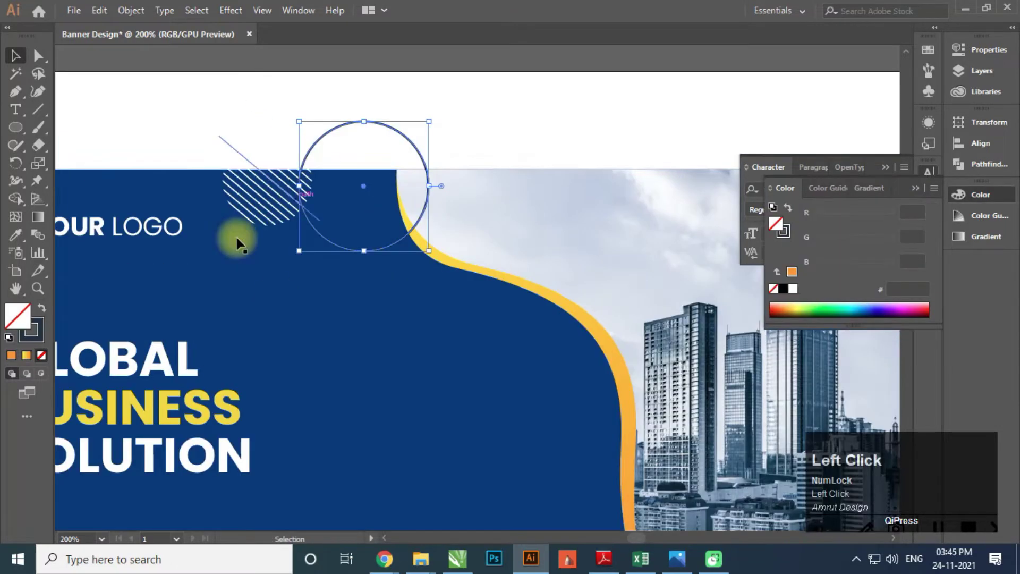
Step: Fill the circle with the yellow-to-orange gradient and move it down onto the blue area beside the heading
left_click(26, 313)
left_click(27, 353)
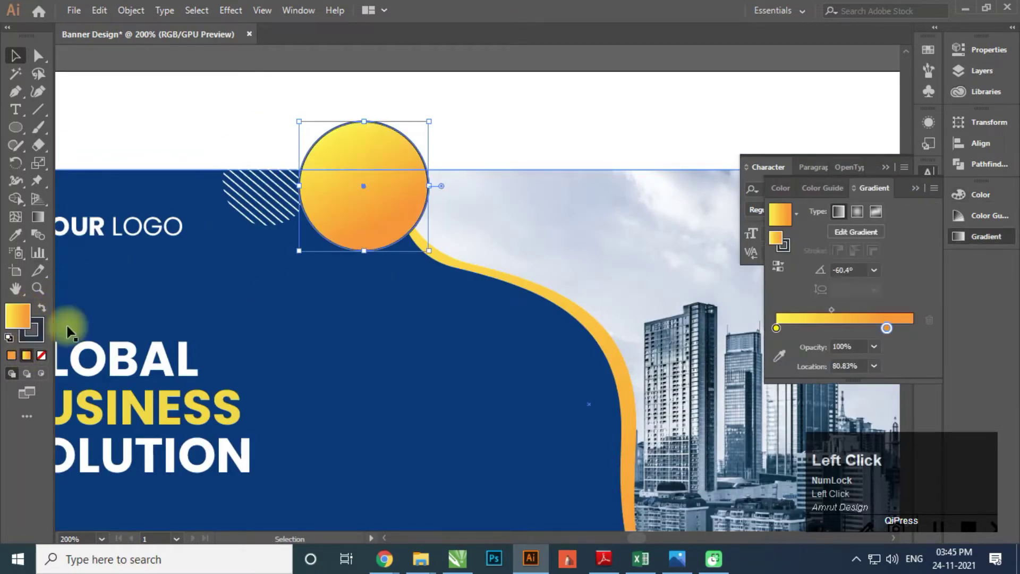
left_click(18, 68)
left_click_drag(420, 226, 473, 475)
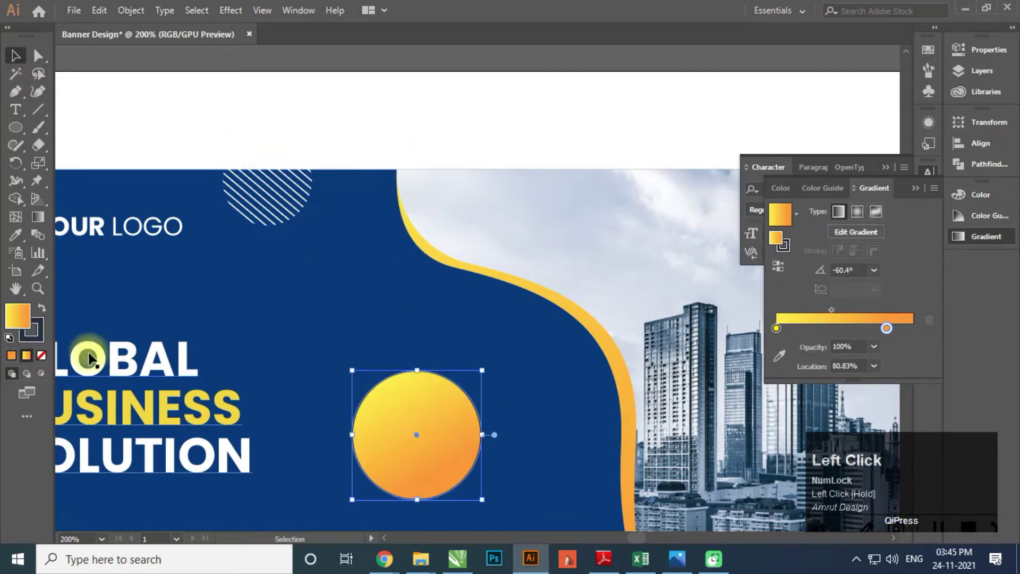
Step: Remove the gradient circle's stroke and position it between the heading and the curved photo edge
left_click(41, 355)
key("ctrl+z")
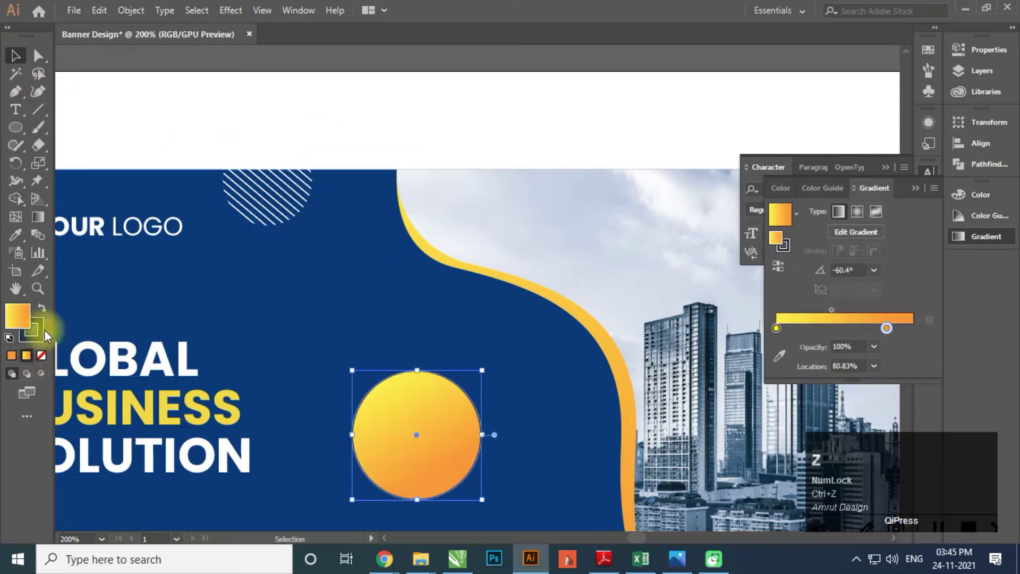
left_click(40, 333)
left_click(41, 354)
scroll(478, 246, "down", 5)
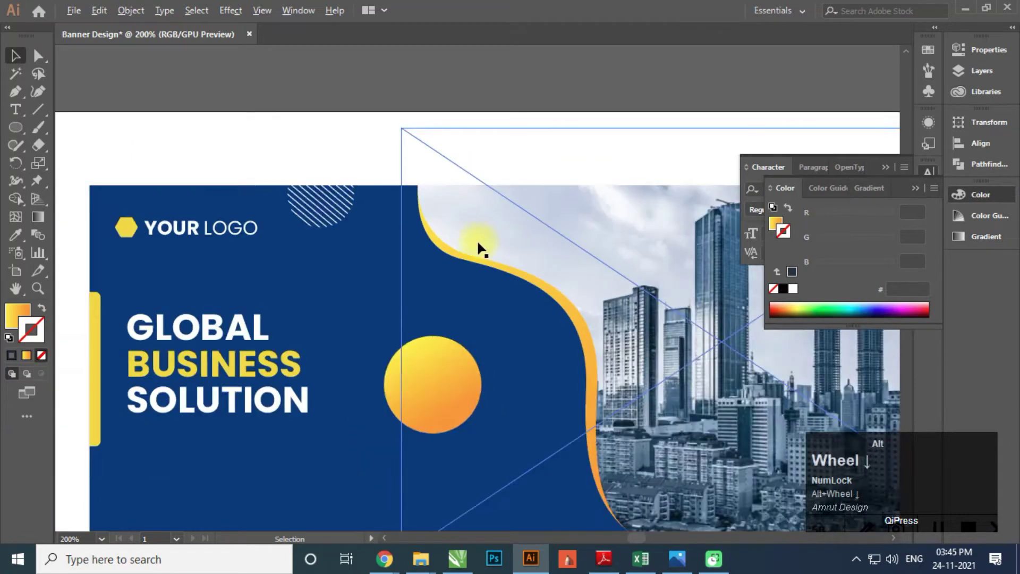
scroll(462, 303, "up", 4)
left_click_drag(461, 307, 482, 285)
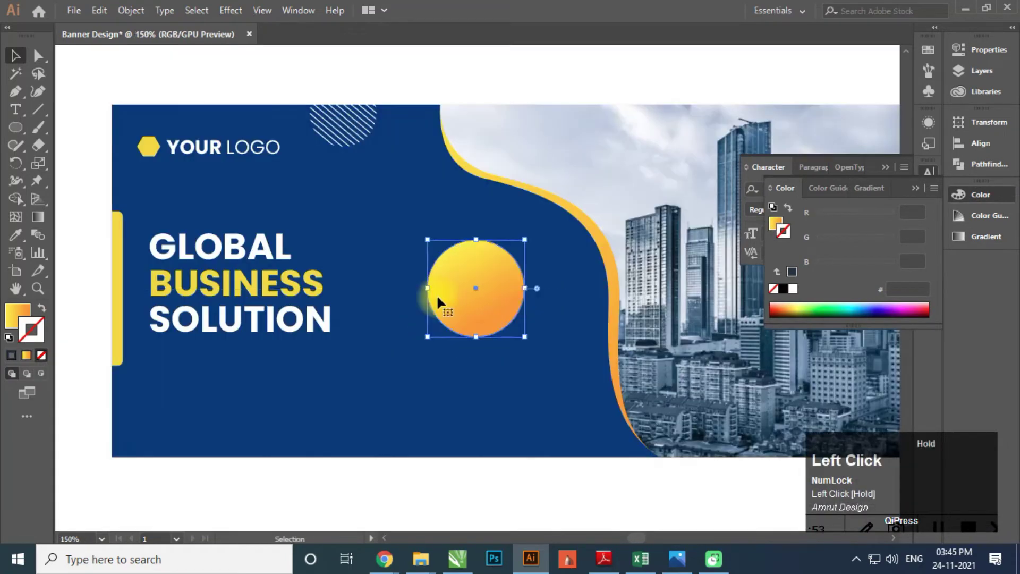
Step: Scale the GLOBAL BUSINESS SOLUTION heading up proportionally by about 20% beside the yellow bar
left_click(330, 296)
left_click_drag(334, 338, 383, 388)
left_click_drag(364, 304, 363, 296)
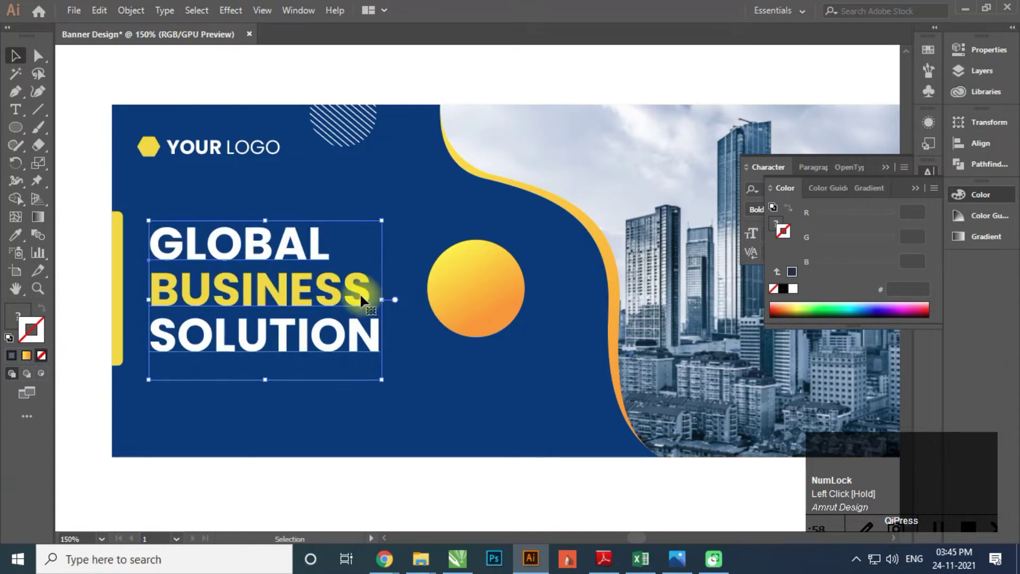
left_click_drag(381, 380, 371, 372)
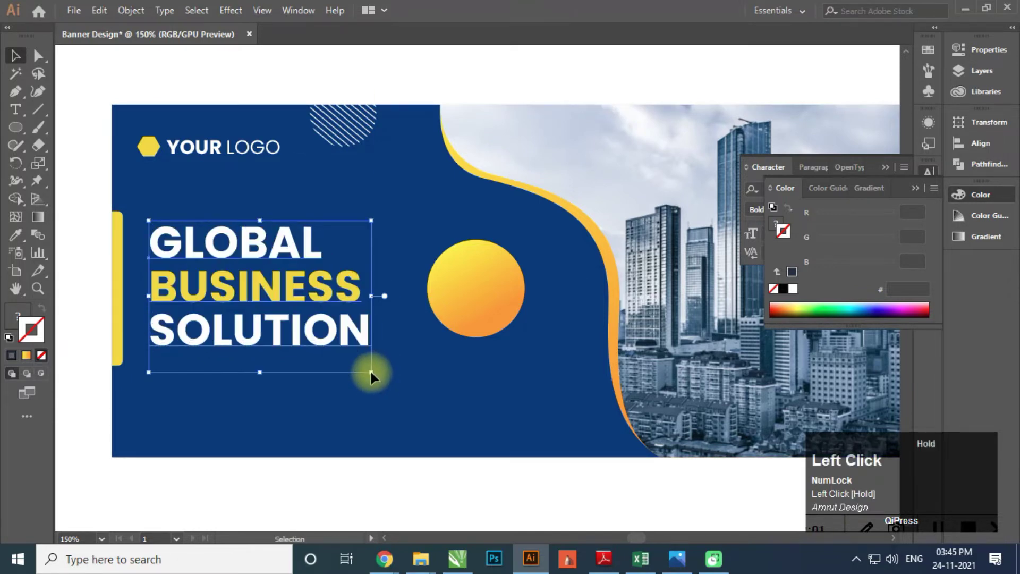
Step: Shift the gradient circle slightly toward the curved photo edge, away from the enlarged heading
scroll(381, 321, "down", 2)
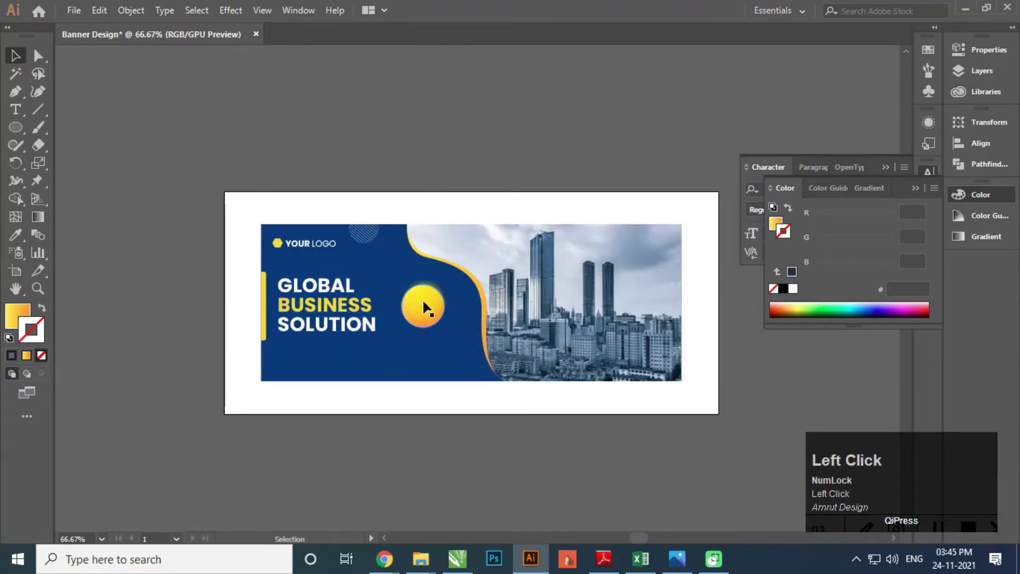
scroll(423, 301, "up", 2)
left_click_drag(428, 312, 442, 312)
scroll(443, 313, "up", 1)
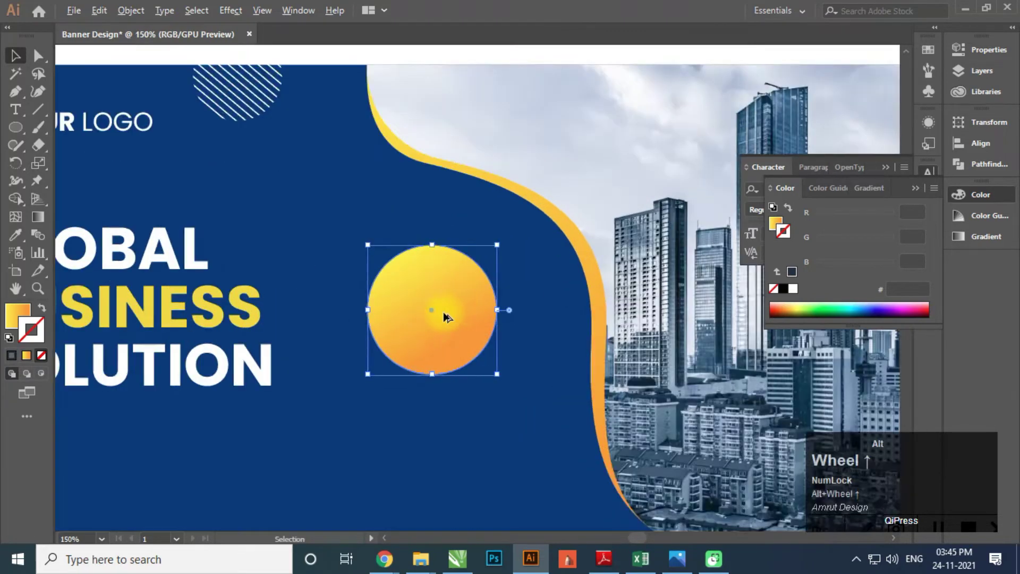
scroll(443, 312, "up", 1)
left_click(284, 255)
Step: Create a horizontal line 5 mm long at 0° above the gradient circle with the Line Segment tool
scroll(384, 234, "down", 1)
left_click(40, 109)
scroll(275, 163, "up", 1)
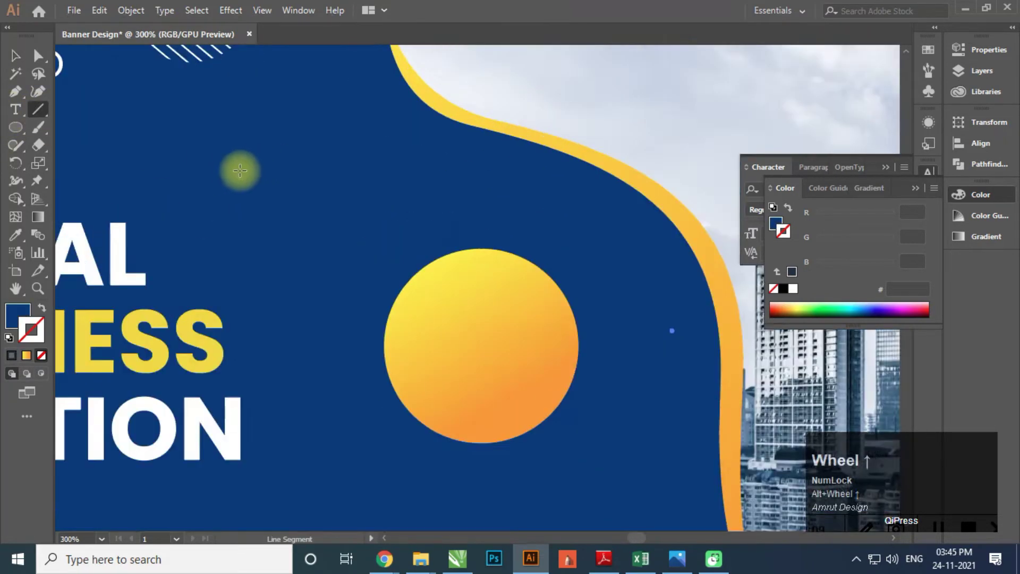
left_click(240, 170)
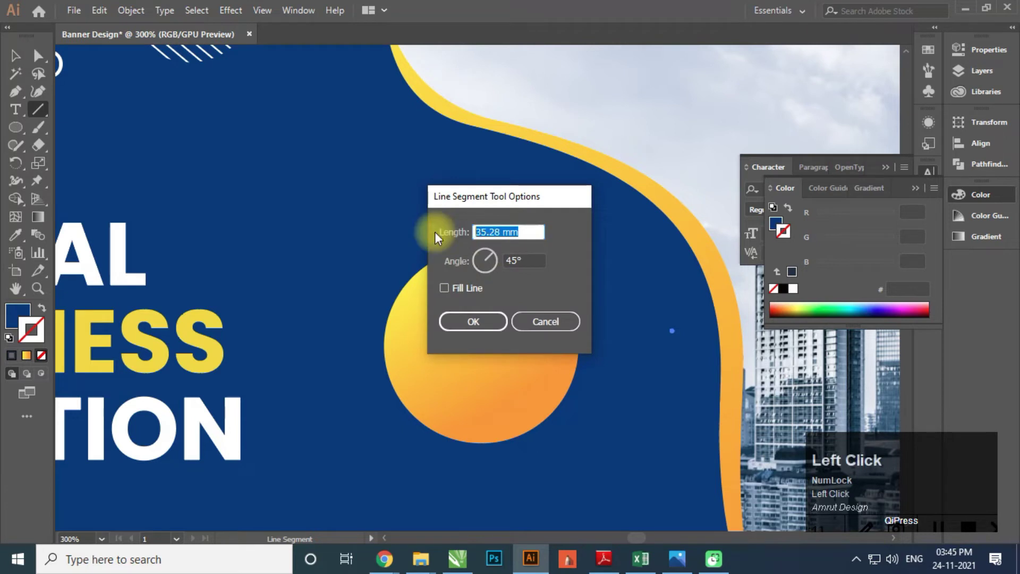
type("6")
key("Return")
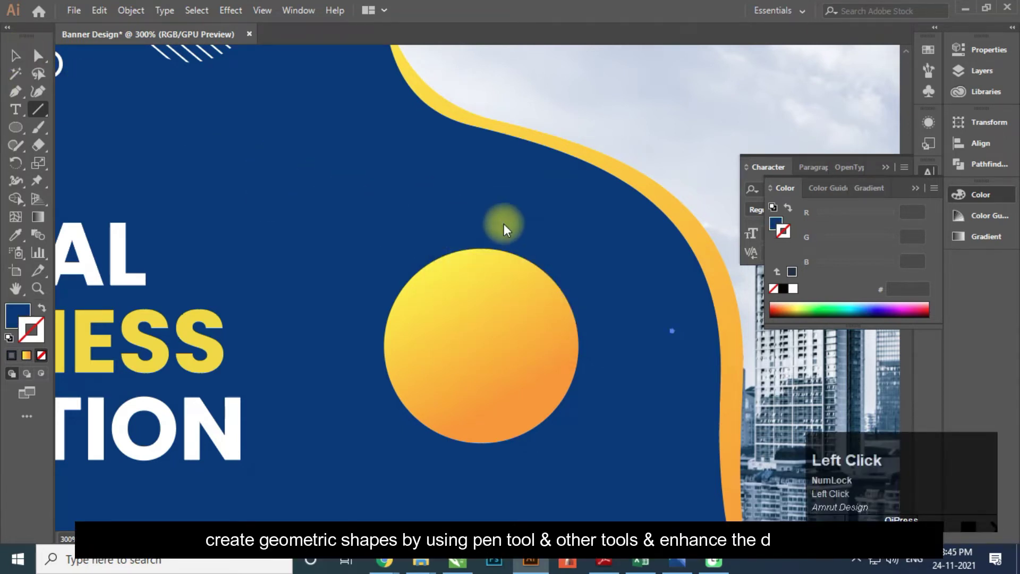
left_click(507, 226)
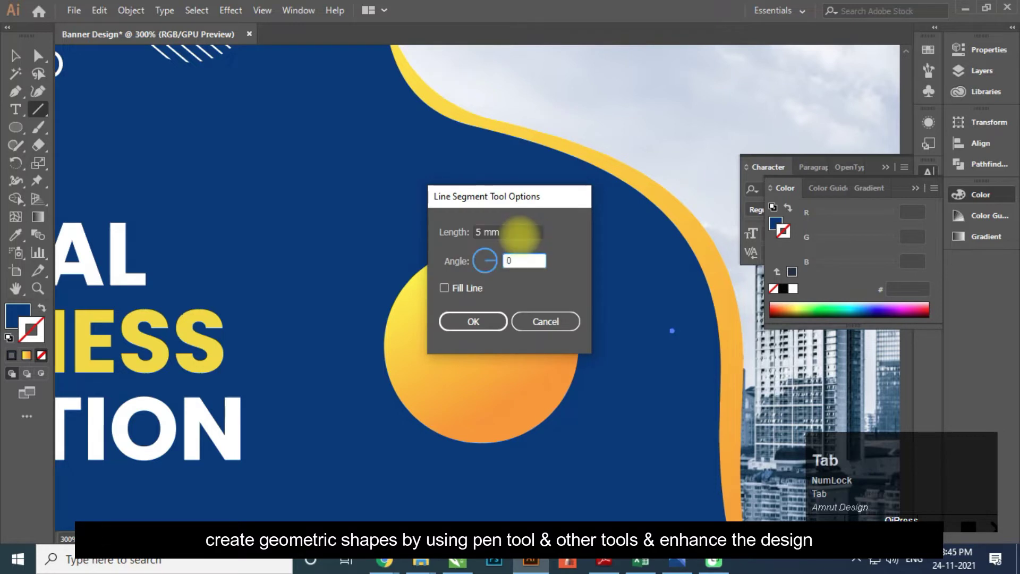
key("Return")
Step: Give the short line no fill and the default dark 231f20 stroke, and collapse the color settings
left_click(37, 332)
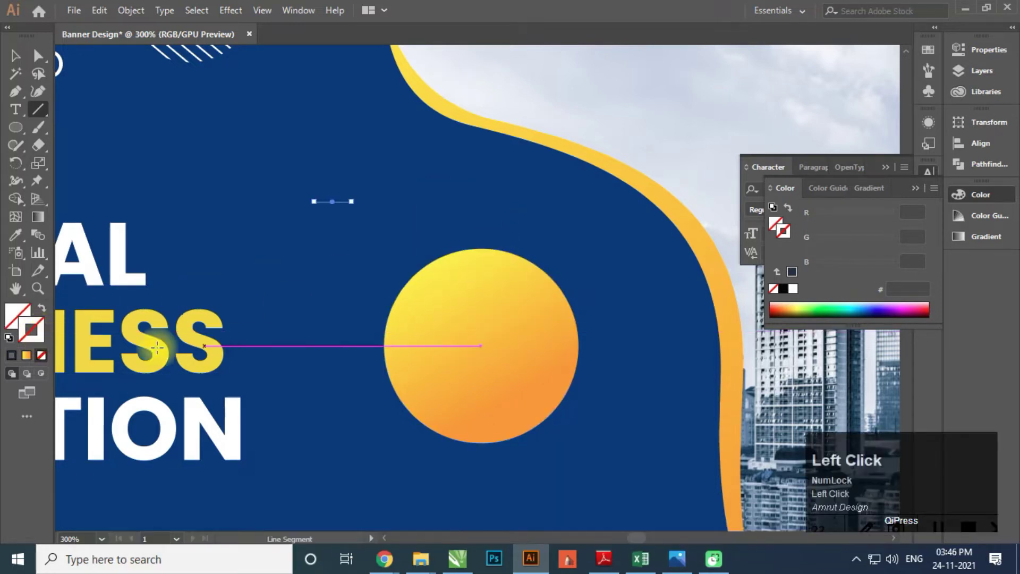
left_click(11, 339)
left_click(8, 340)
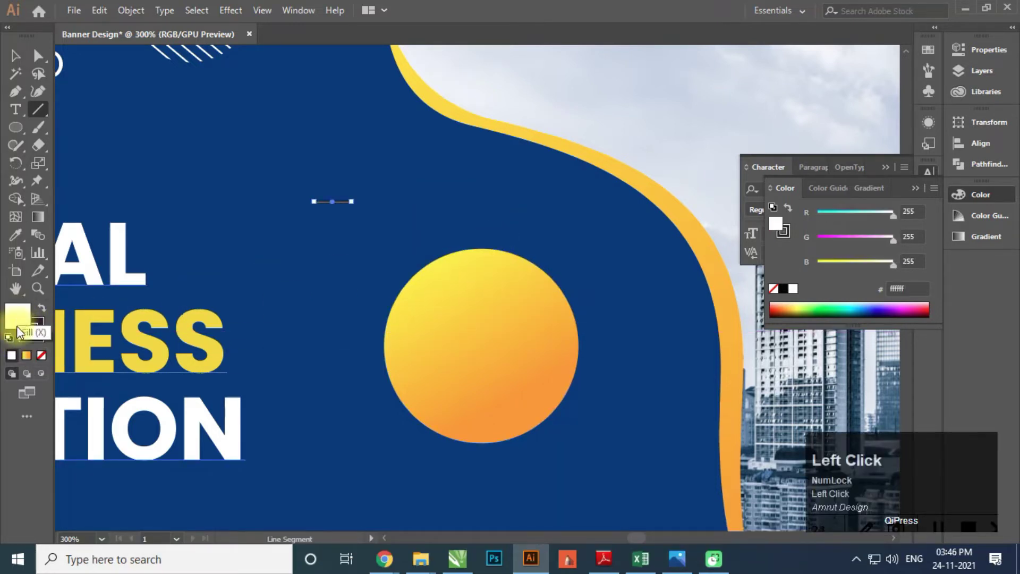
left_click(43, 357)
left_click(41, 333)
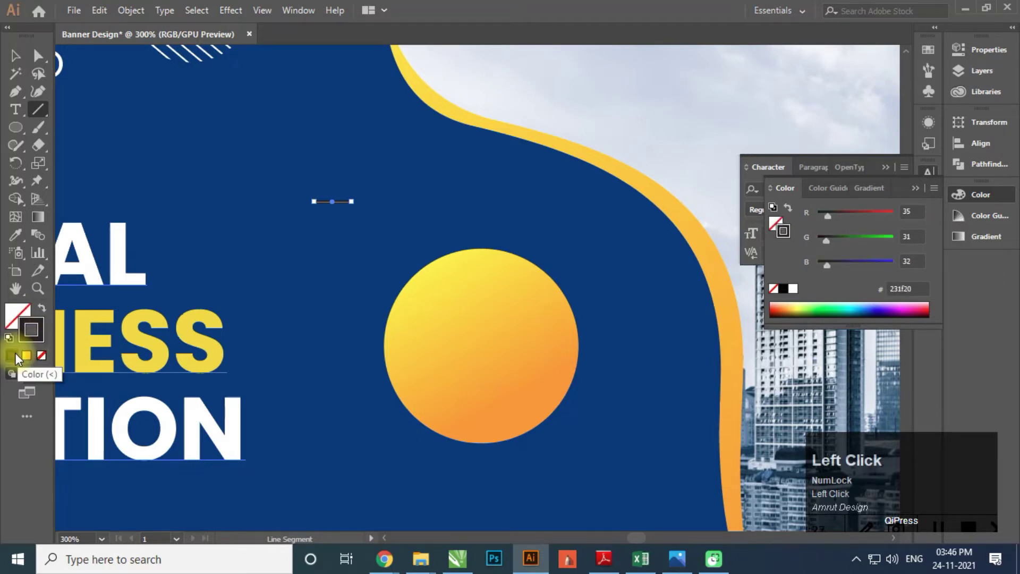
left_click(15, 56)
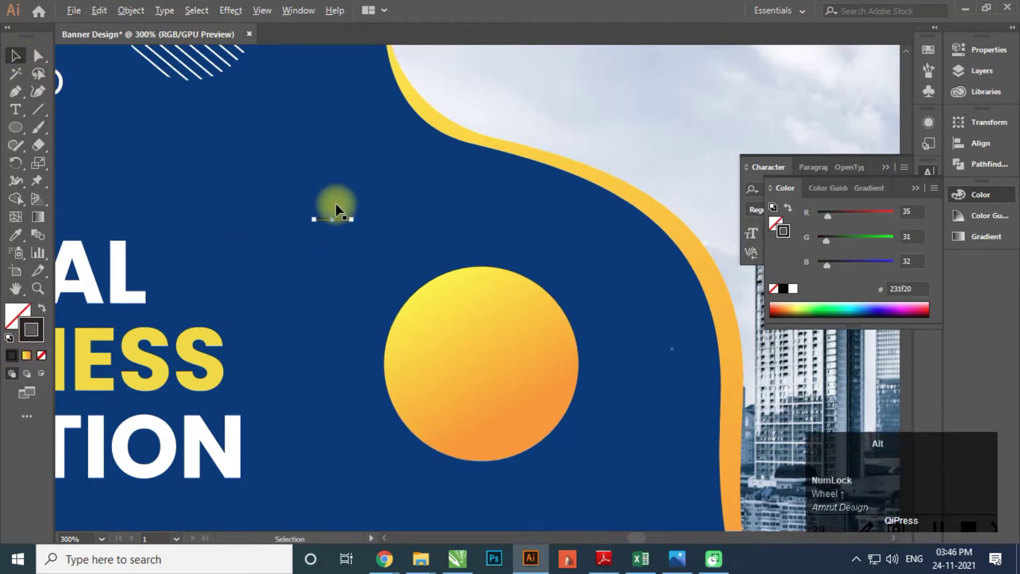
scroll(335, 209, "up", 5, "alt")
left_click(915, 188)
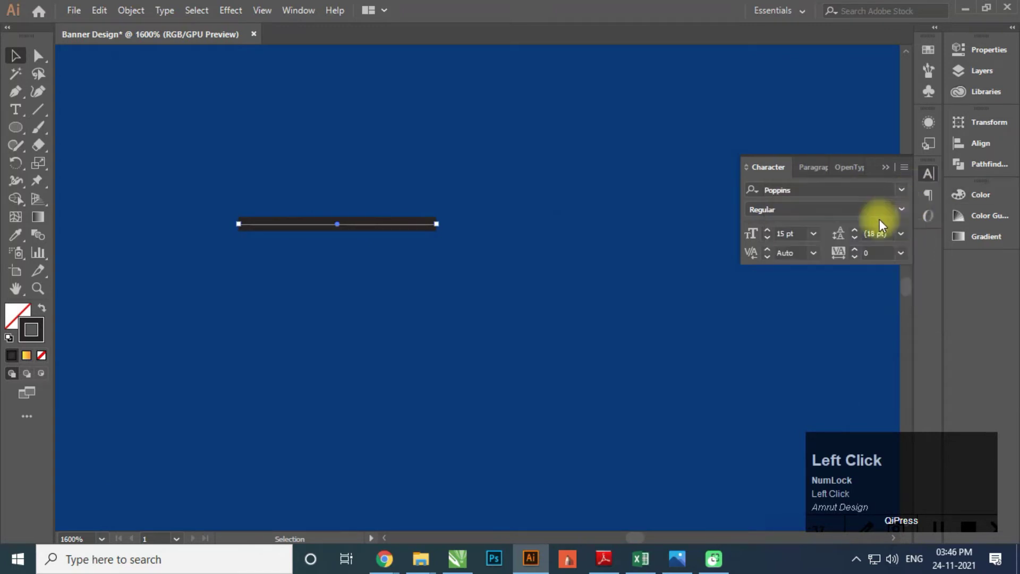
Step: Set the short horizontal line's stroke color to white
left_click(881, 169)
left_click(978, 51)
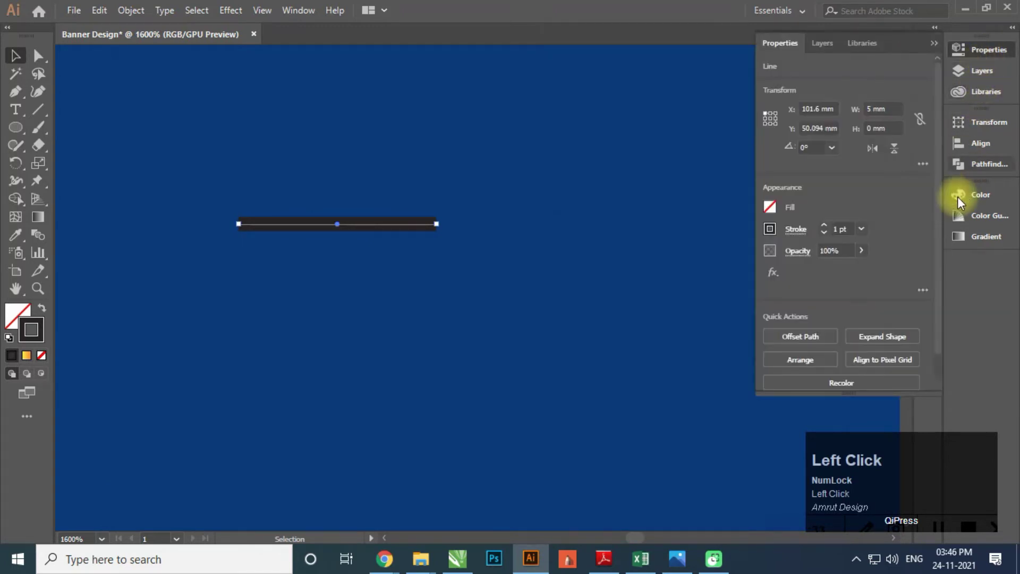
left_click(774, 229)
left_click(629, 286)
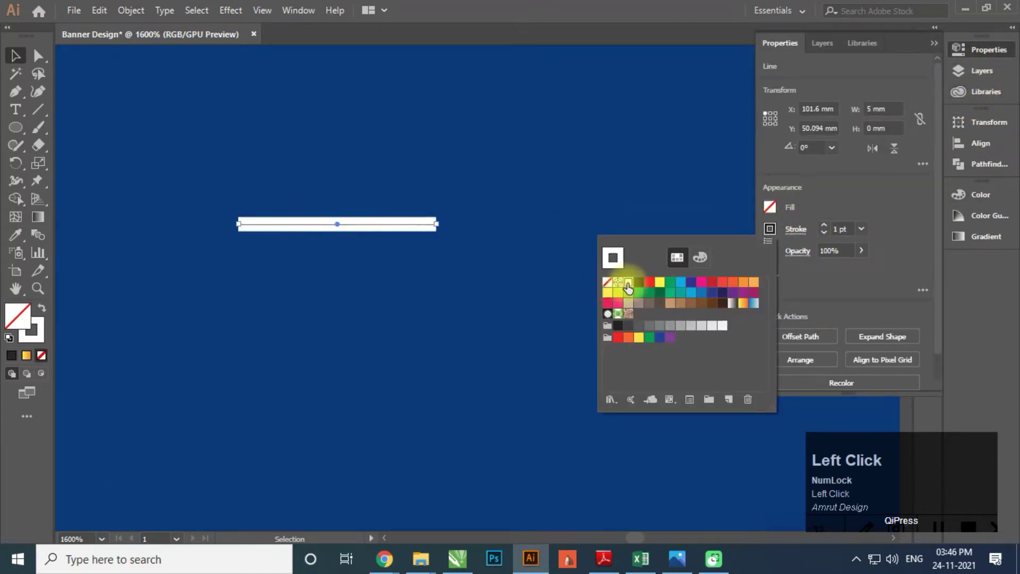
left_click(15, 54)
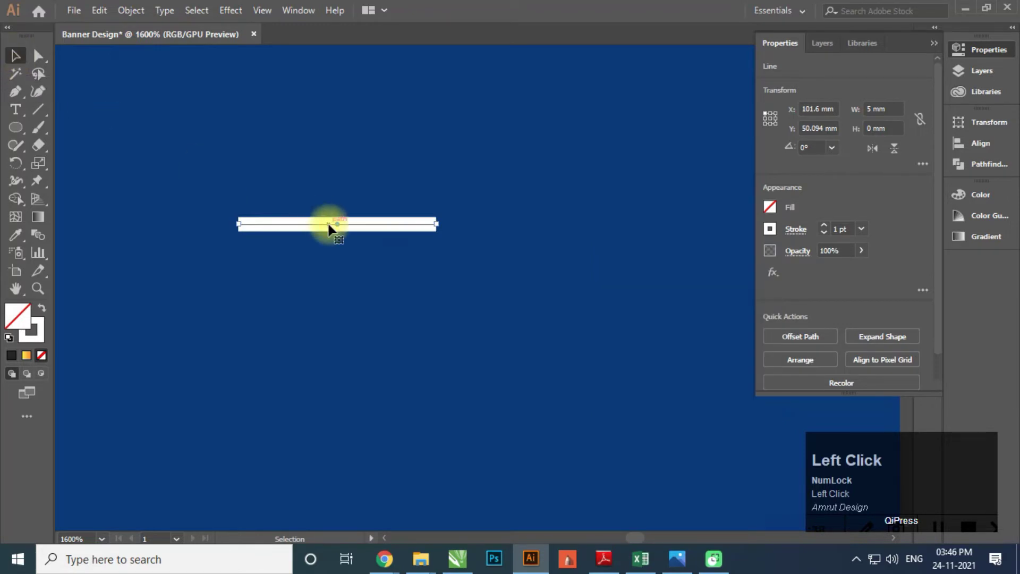
Step: Draw a vertical white line about 4 mm long and center it across the horizontal line
left_click(329, 225)
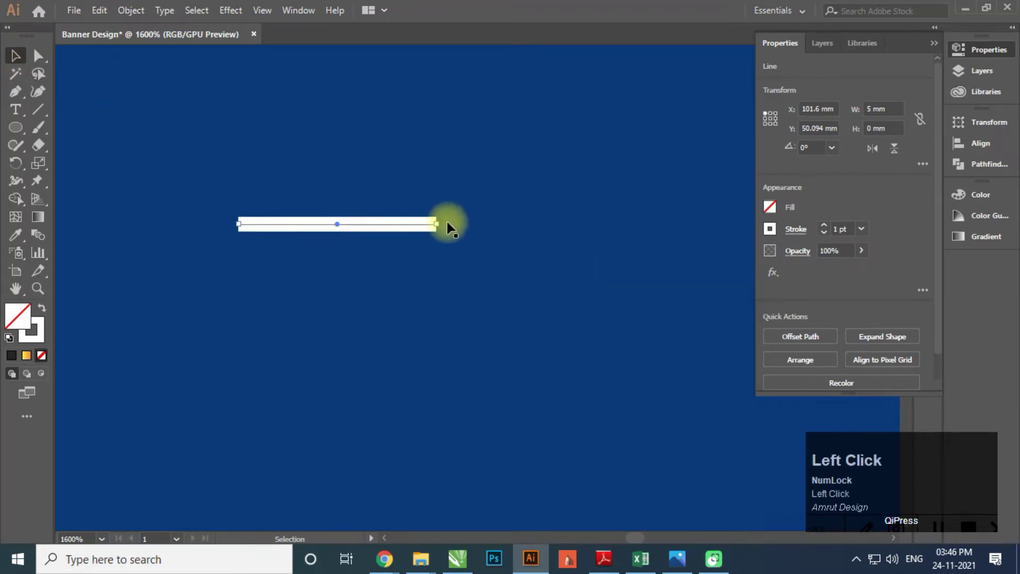
left_click_drag(439, 223, 263, 333)
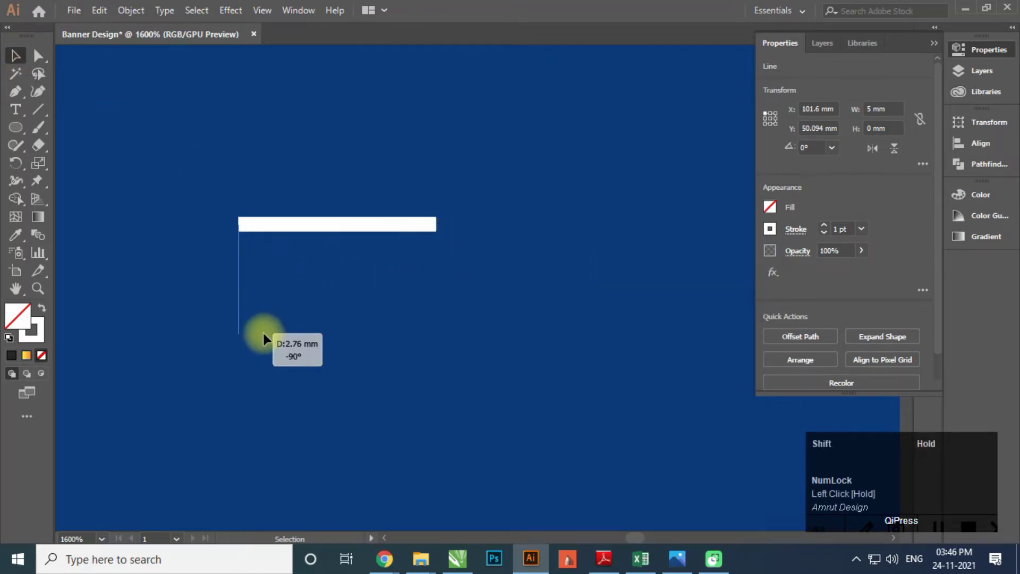
left_click_drag(248, 371, 240, 381)
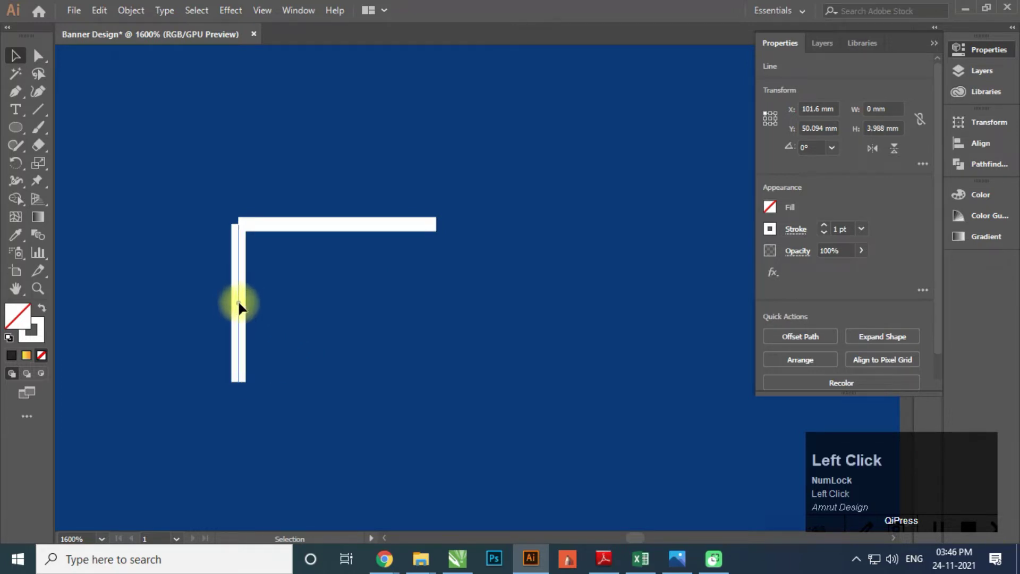
left_click_drag(239, 307, 339, 225)
scroll(372, 231, "down", 1)
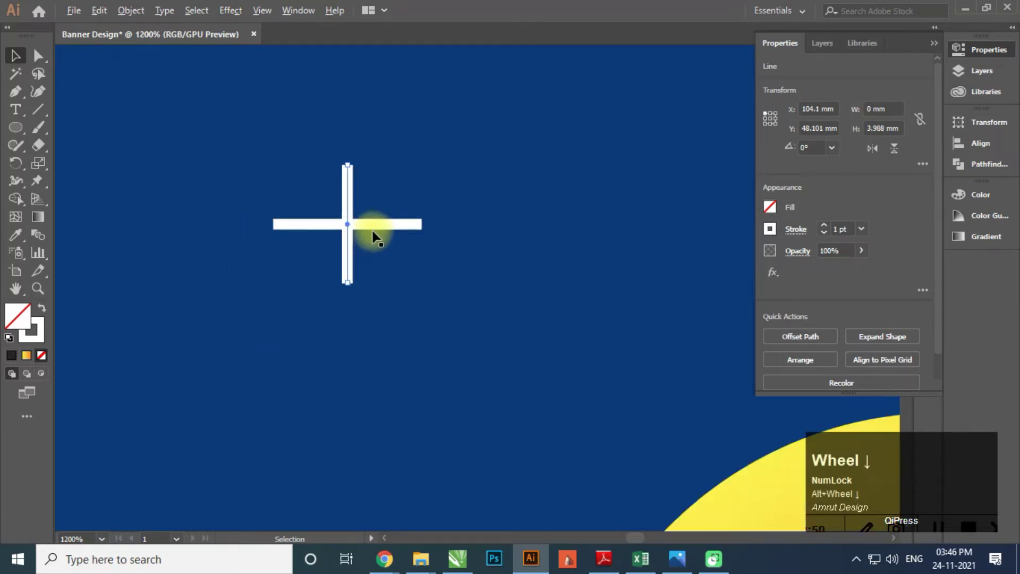
Step: Shorten the horizontal line to about 4.1 mm and center it again on the vertical line
left_click(420, 226)
scroll(425, 221, "up", 1)
left_click_drag(425, 224, 388, 224)
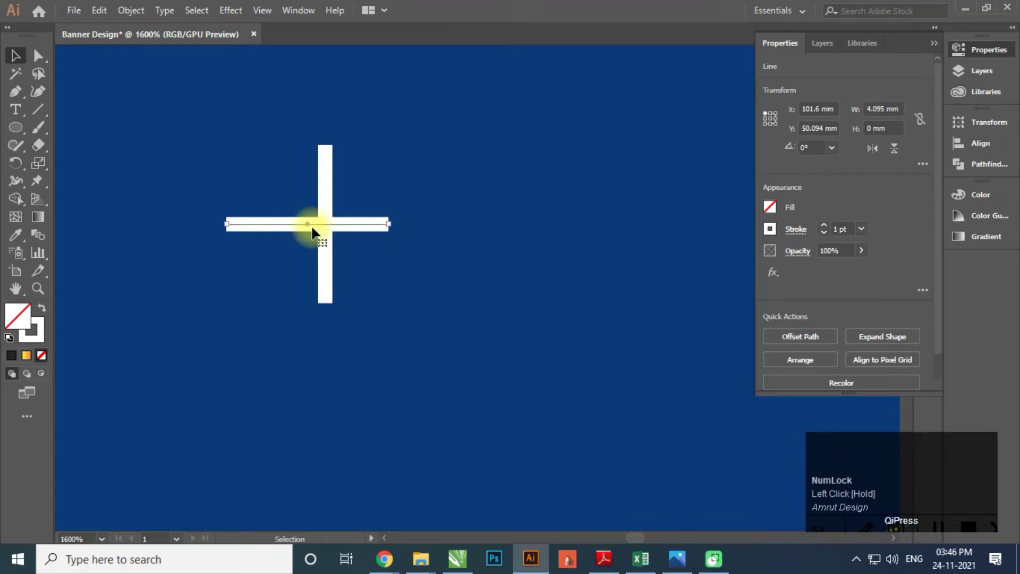
left_click_drag(312, 227, 365, 227)
Step: Group the two crossing lines into one plus sign and deselect it
scroll(364, 227, "down", 1)
left_click(366, 227, "shift")
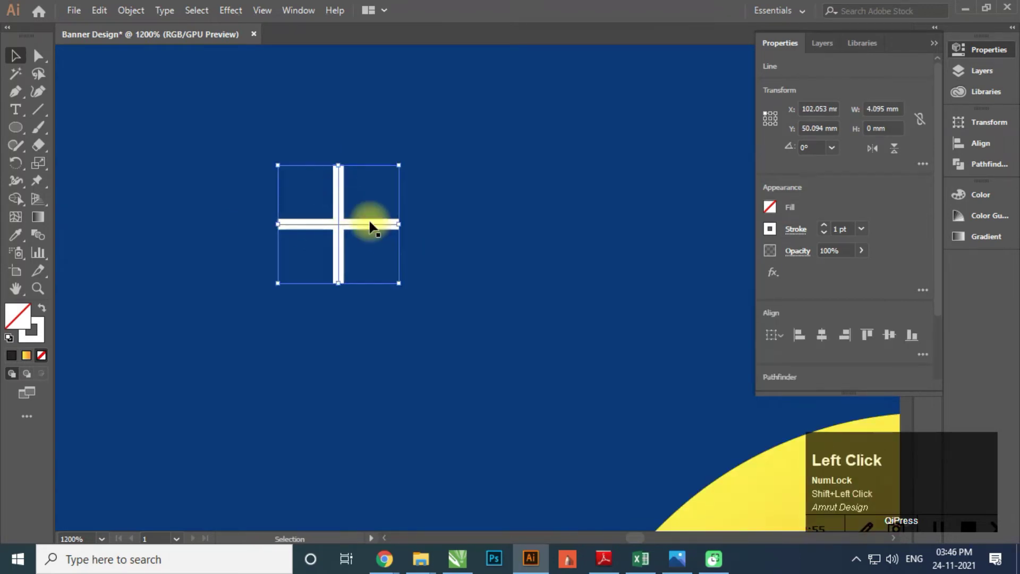
key("ctrl+g")
left_click(392, 219)
Step: Tilt the grouped plus sign slightly and place it above the gradient circle's near edge, with the object properties collapsed
scroll(376, 243, "down", 4)
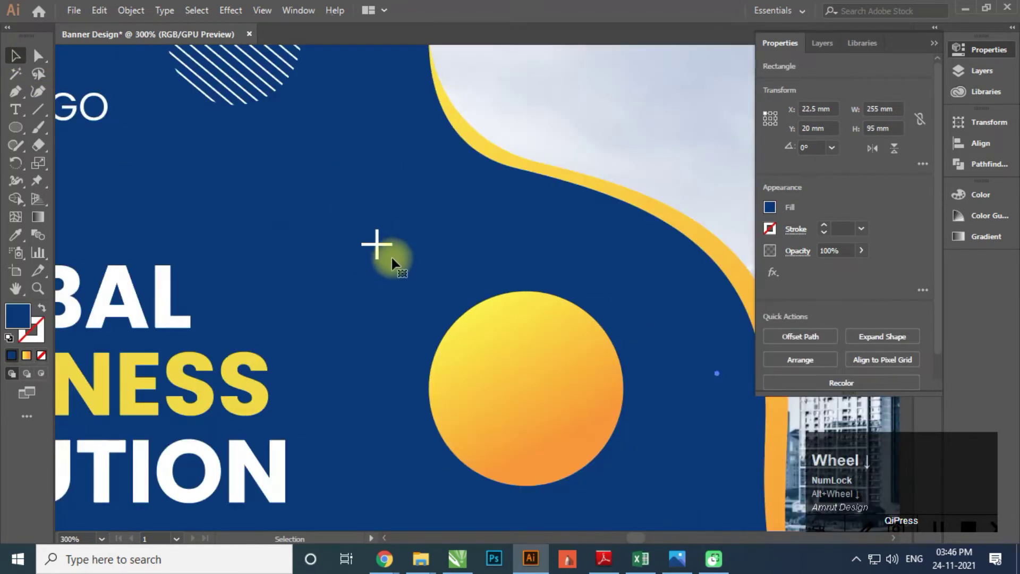
scroll(376, 247, "up", 1)
left_click(377, 250)
scroll(378, 252, "down", 2)
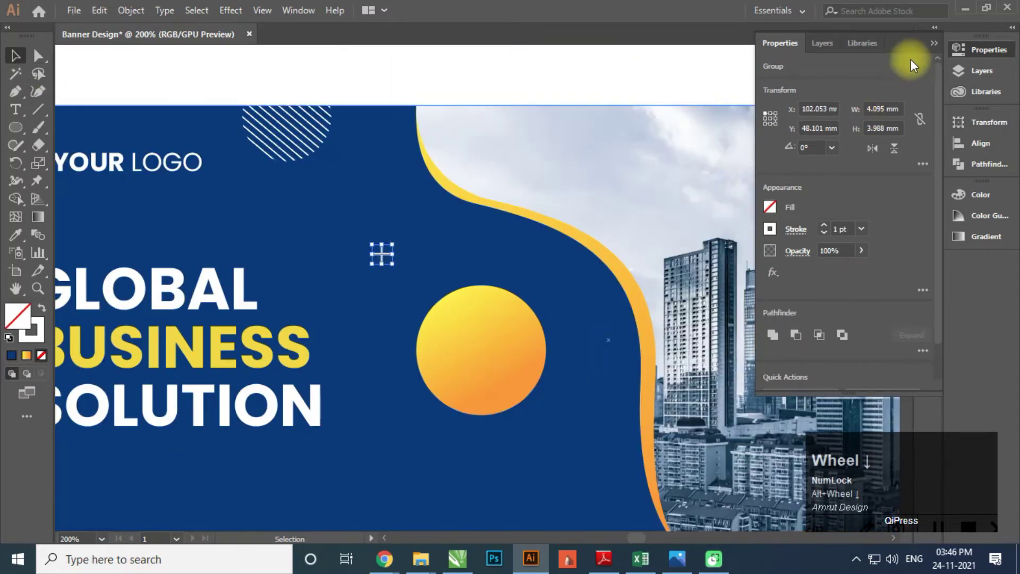
left_click(934, 43)
left_click(690, 72)
scroll(478, 180, "down", 1)
scroll(477, 180, "down", 2)
left_click(384, 118)
scroll(431, 216, "up", 1)
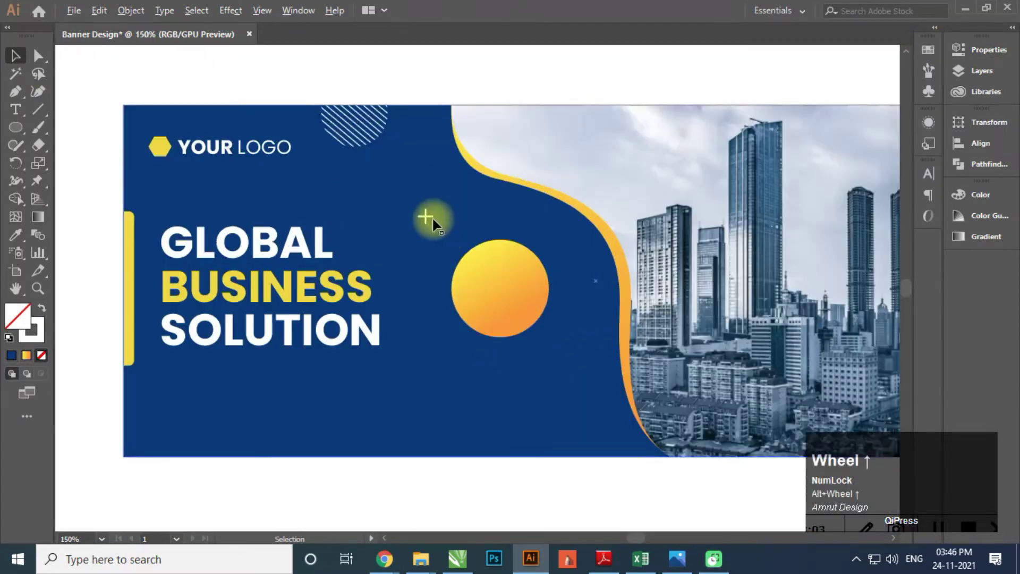
left_click(430, 216)
scroll(431, 216, "up", 2)
left_click_drag(442, 197, 476, 208)
scroll(476, 211, "down", 2)
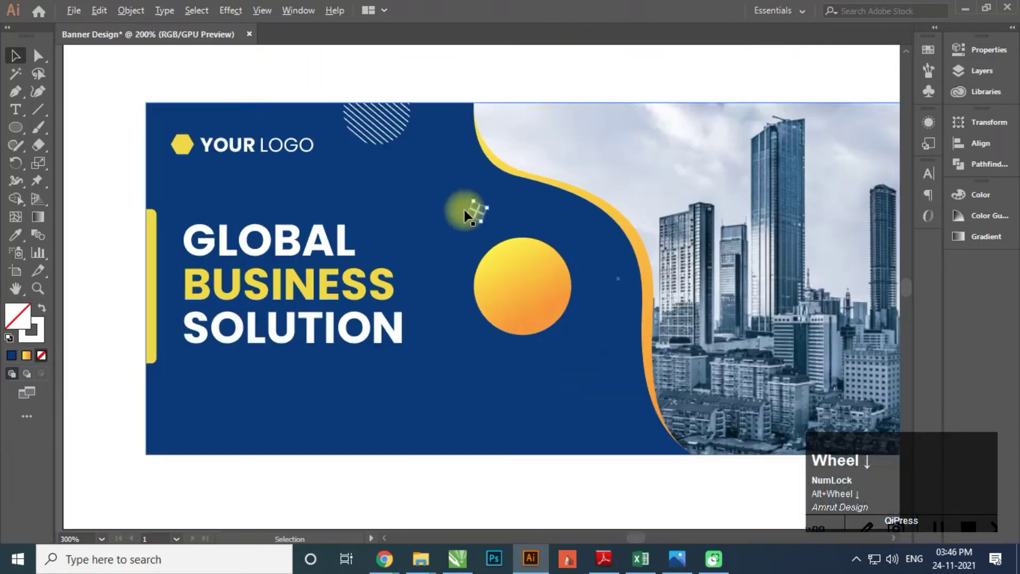
left_click(437, 101)
Step: Draw a circle about 3.6 mm in diameter between the heading and the gradient circle, with no fill and a white stroke
scroll(479, 206, "up", 1)
scroll(479, 211, "up", 1)
left_click(15, 127)
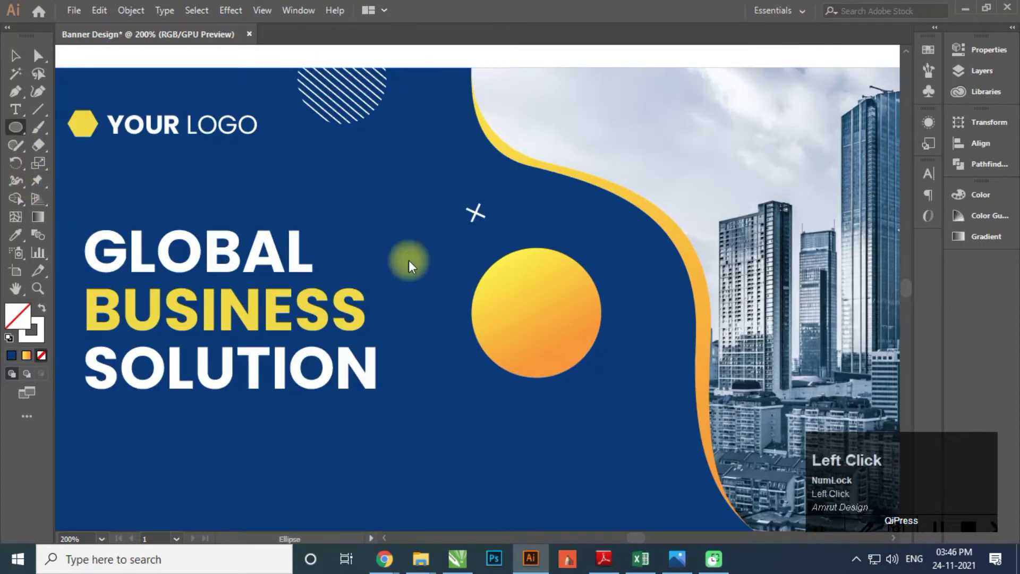
scroll(411, 261, "up", 1)
left_click_drag(409, 255, 431, 270)
left_click(12, 354)
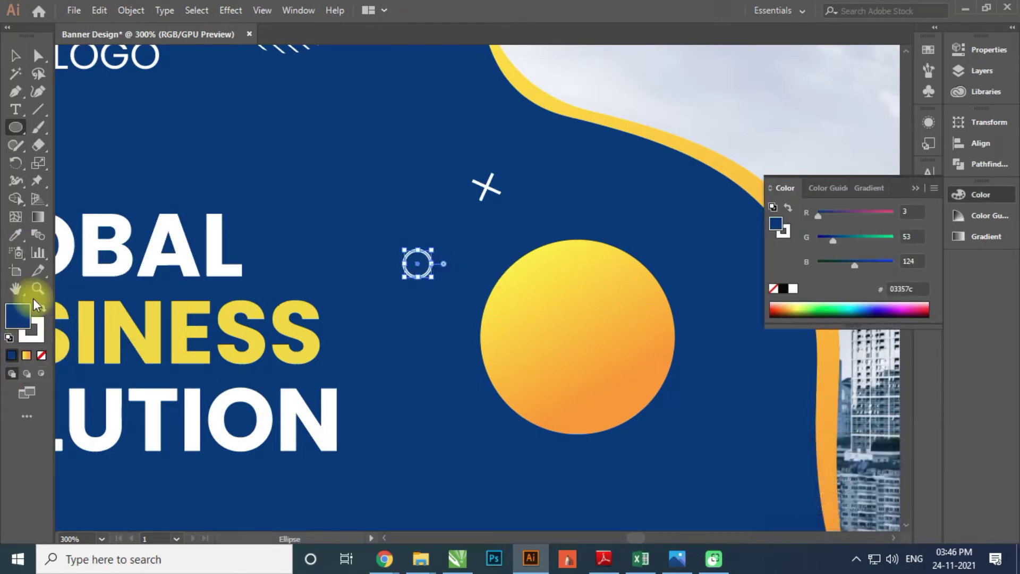
left_click(35, 340)
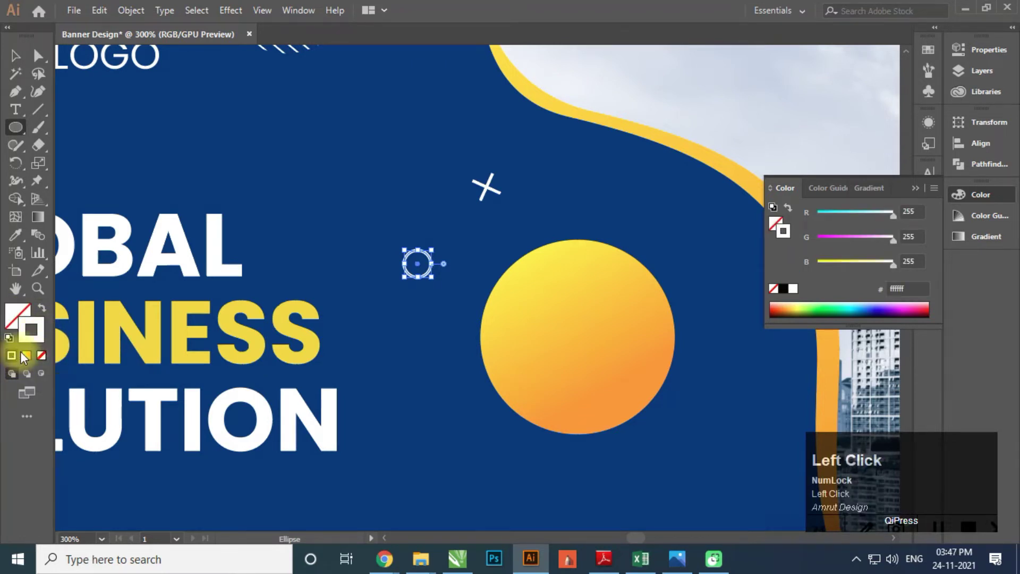
Step: Change the small circle's stroke to a dark indigo blue, slightly distinct from the banner background
scroll(417, 263, "up", 3, "alt")
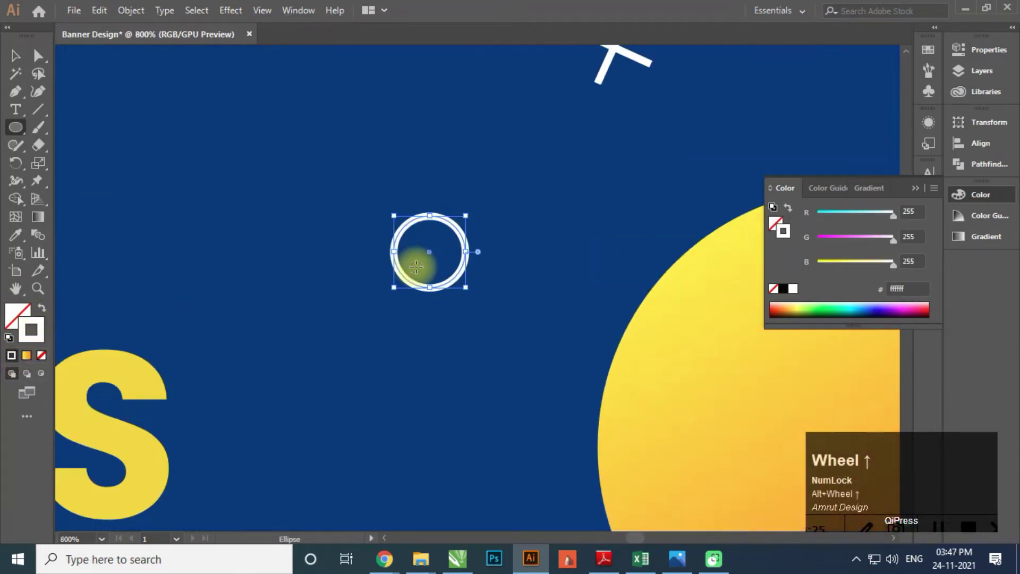
left_click(788, 231)
left_click_drag(833, 310, 832, 313)
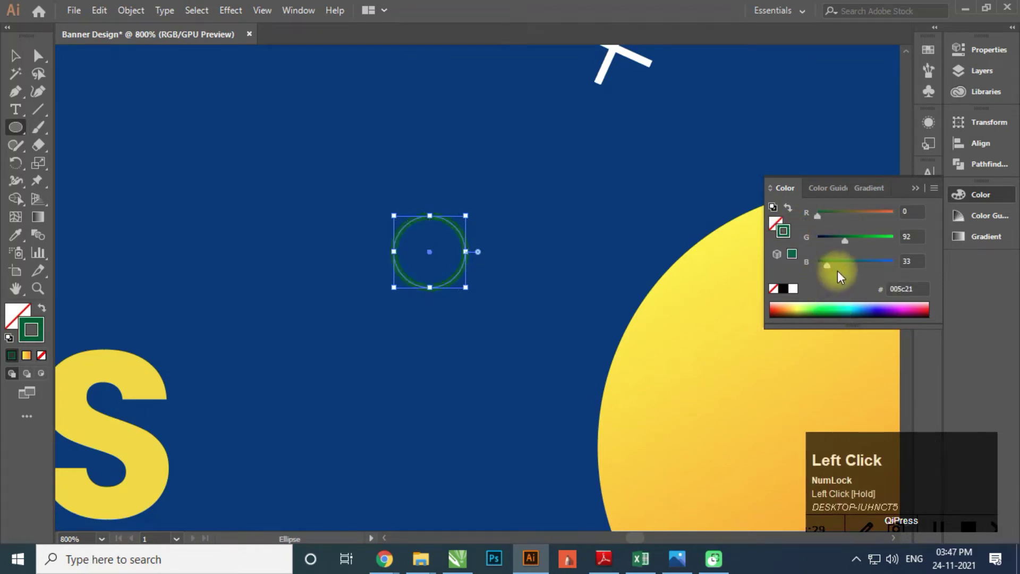
left_click(875, 304)
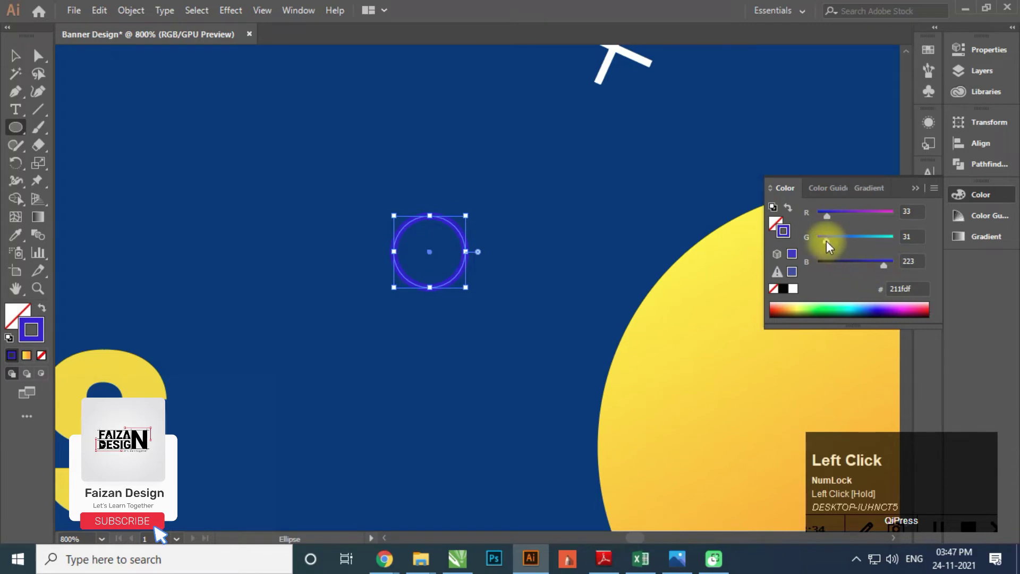
left_click(915, 189)
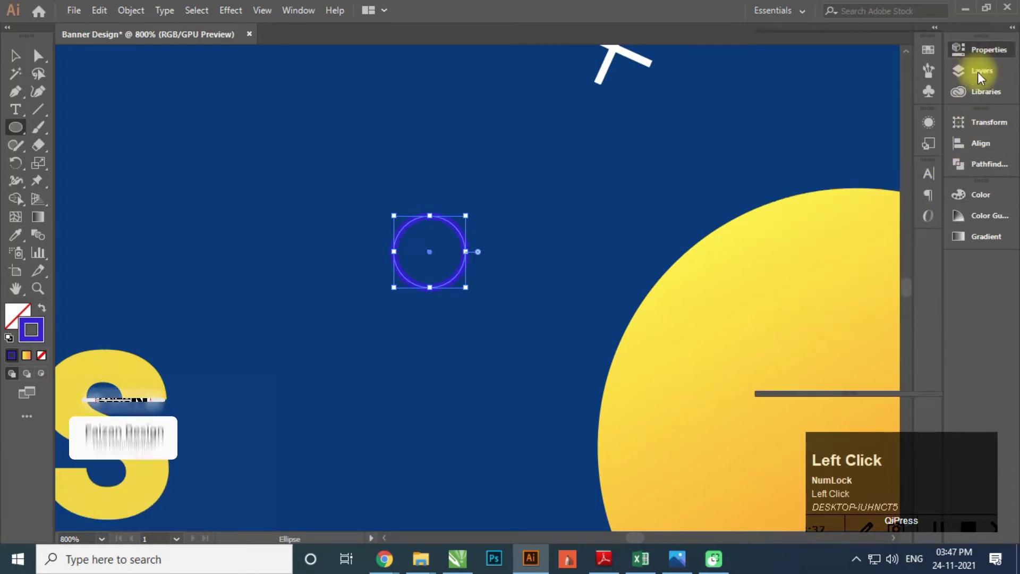
left_click(982, 50)
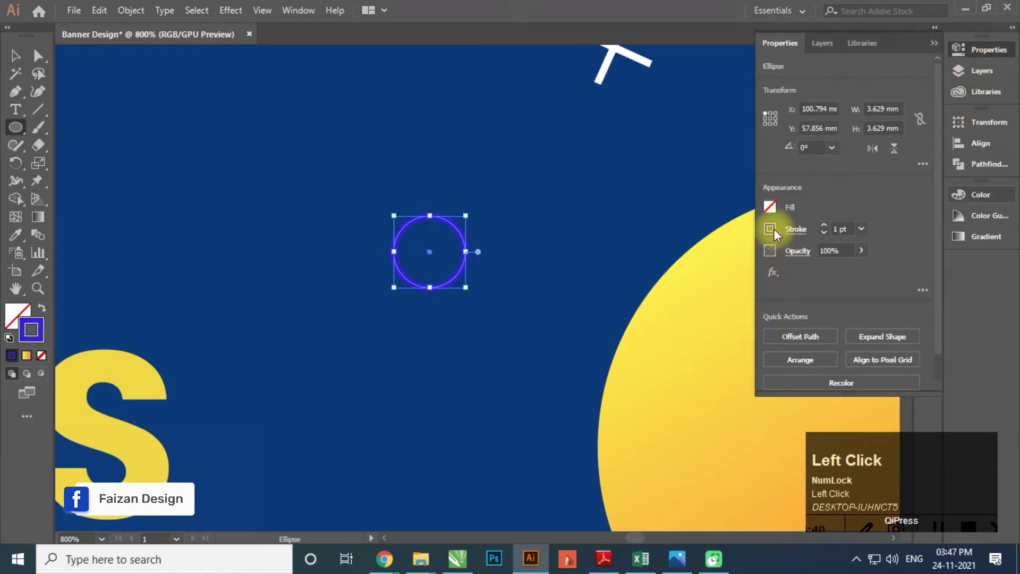
left_click(770, 229)
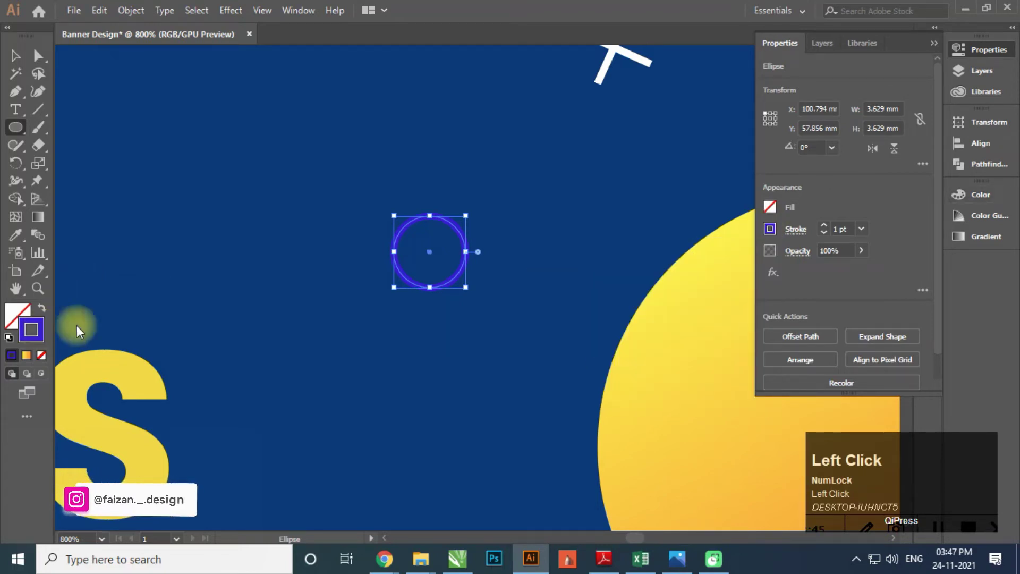
double_click(32, 329)
left_click(825, 271)
left_click(1002, 194)
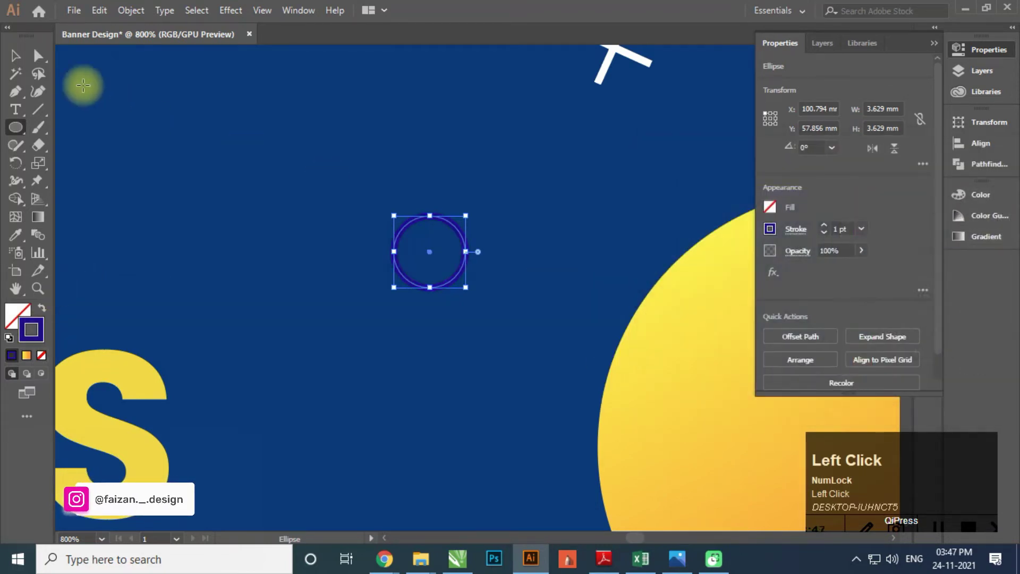
Step: Nudge the small blue circle slightly lower and closer to the gradient circle
left_click(15, 56)
left_click(463, 265)
scroll(476, 305, "down", 5, "alt")
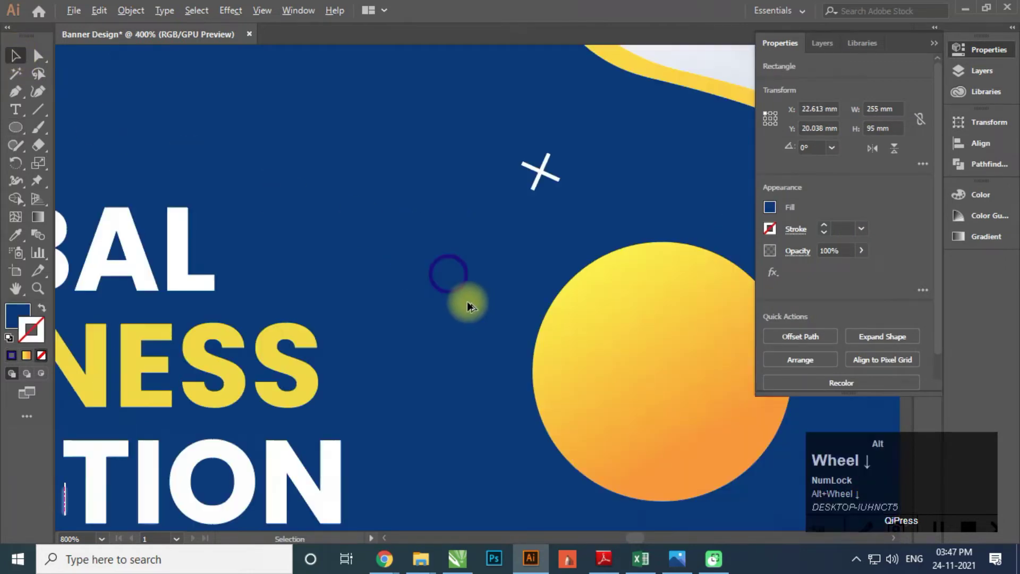
scroll(472, 307, "down", 2, "alt")
scroll(480, 303, "up", 3, "alt")
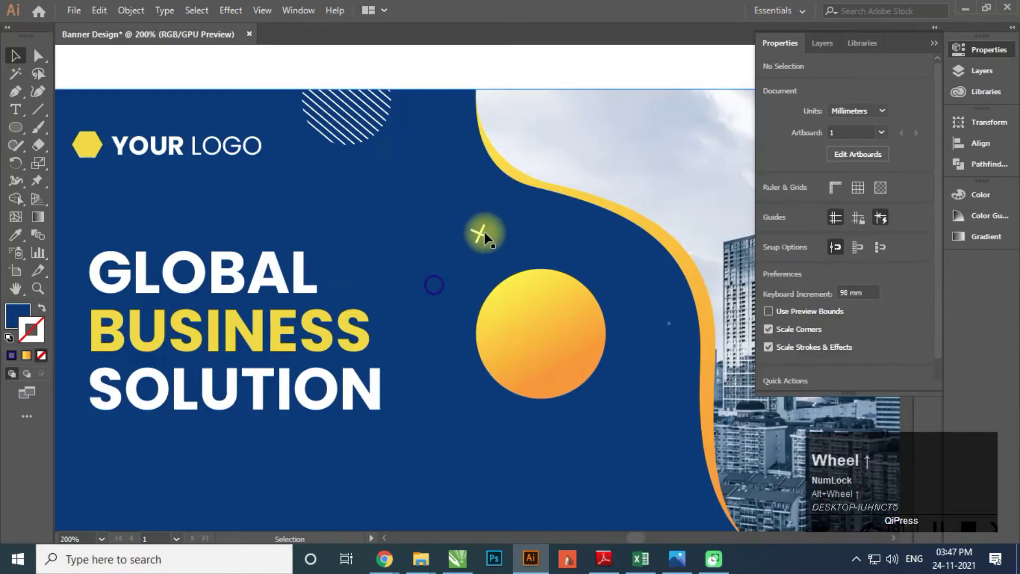
left_click(482, 235)
left_click_drag(434, 286, 426, 276)
Step: Move the plus sign farther up and away from the gradient circle, and leave isolation mode
double_click(479, 233)
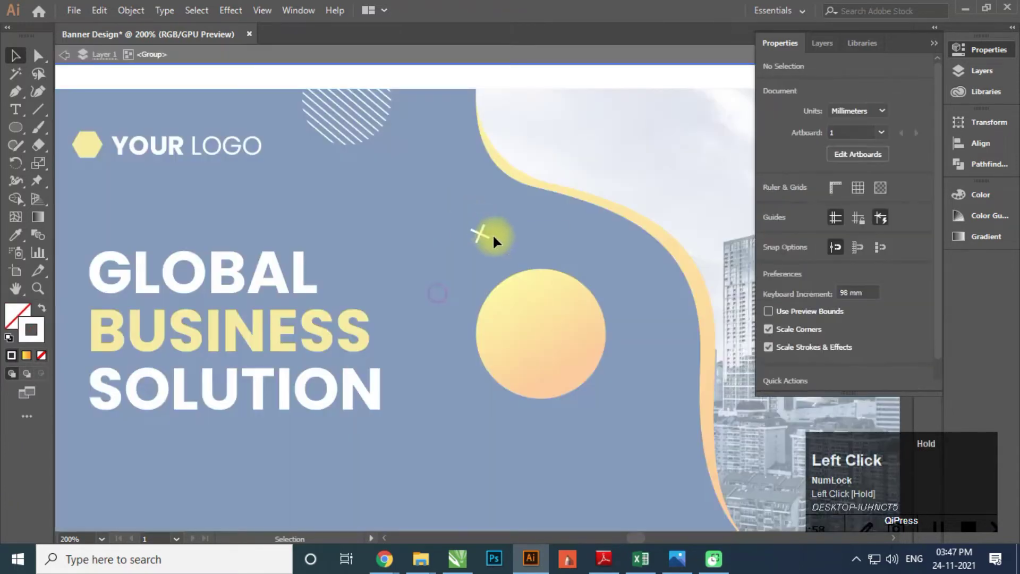
left_click(67, 55)
left_click_drag(477, 232, 460, 220)
scroll(476, 240, "down", 2)
left_click(404, 162)
left_click(170, 131)
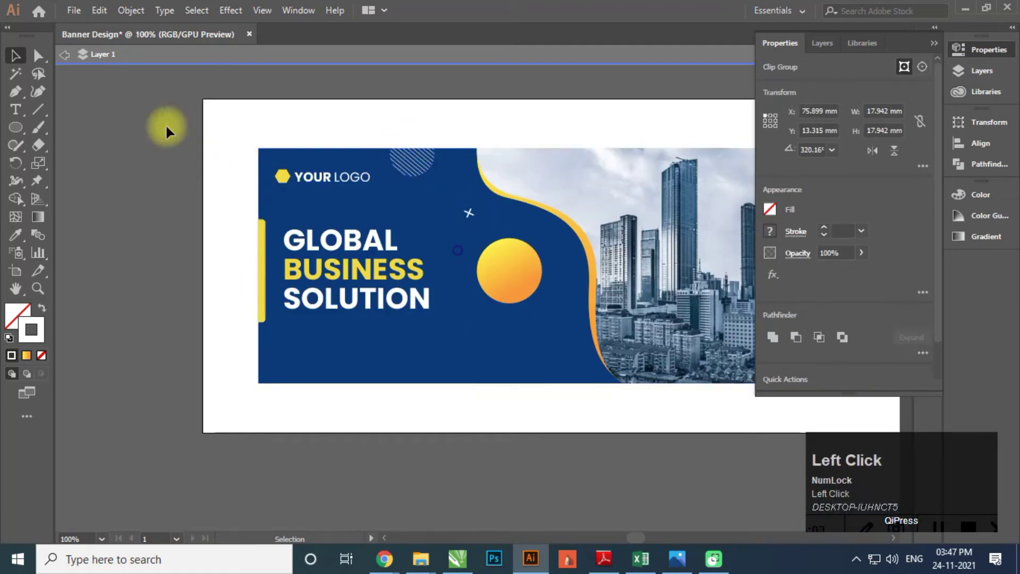
left_click(62, 58)
scroll(342, 201, "down", 1)
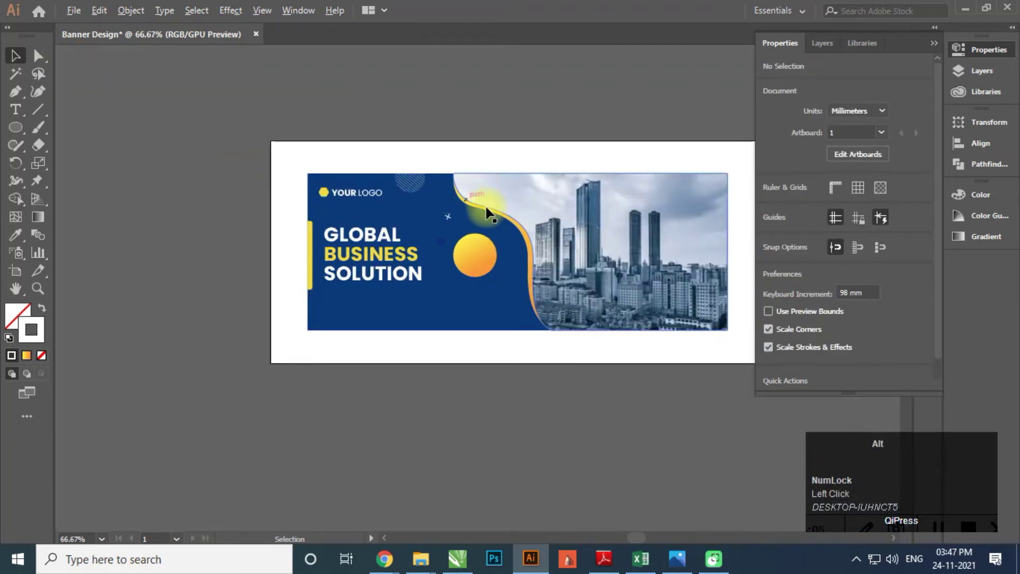
scroll(549, 231, "up", 1)
left_click(420, 284)
left_click(84, 273)
scroll(88, 181, "up", 6)
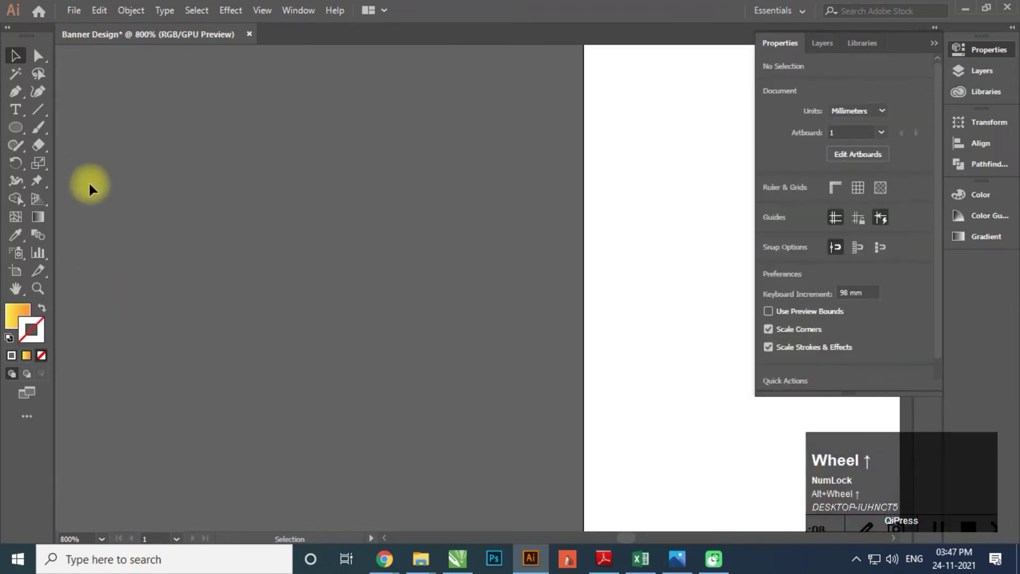
left_click_drag(88, 181, 213, 230)
Step: Add the two-line text "Save 50%" below the gradient circle, with 50% on the second line, and select all of it
left_click(14, 110)
scroll(94, 179, "down", 2)
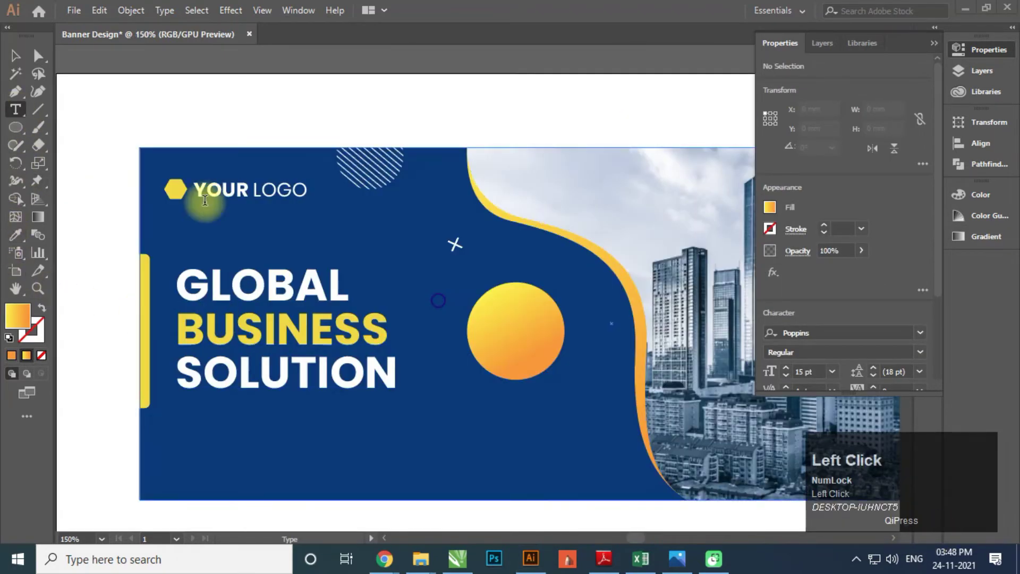
scroll(420, 414, "up", 1)
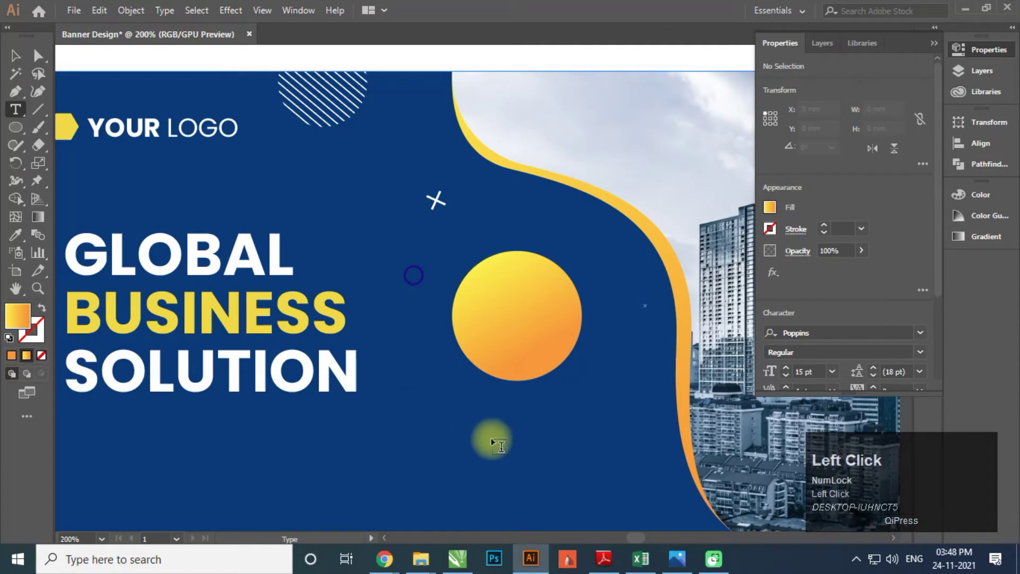
left_click(428, 421)
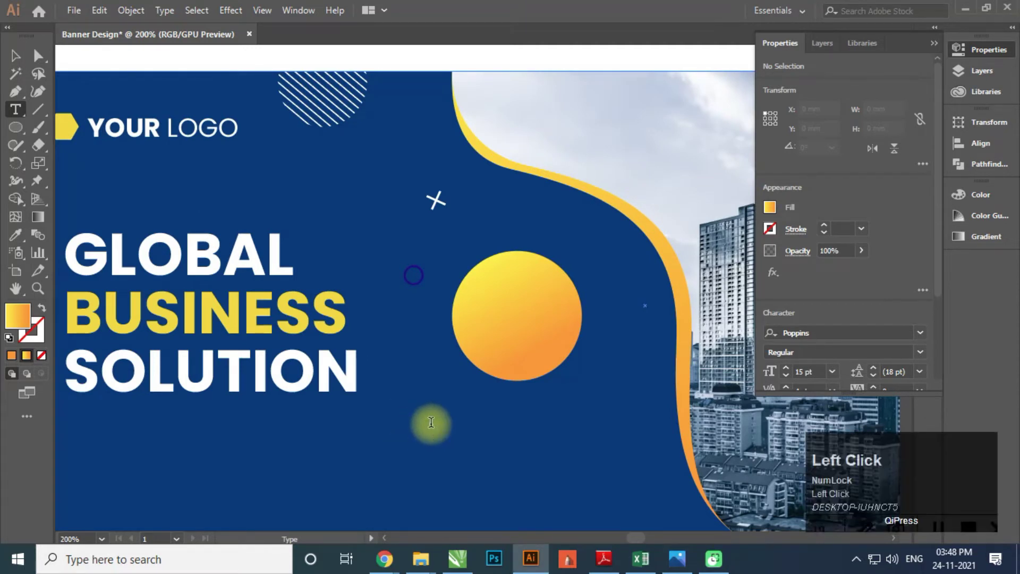
type("Save")
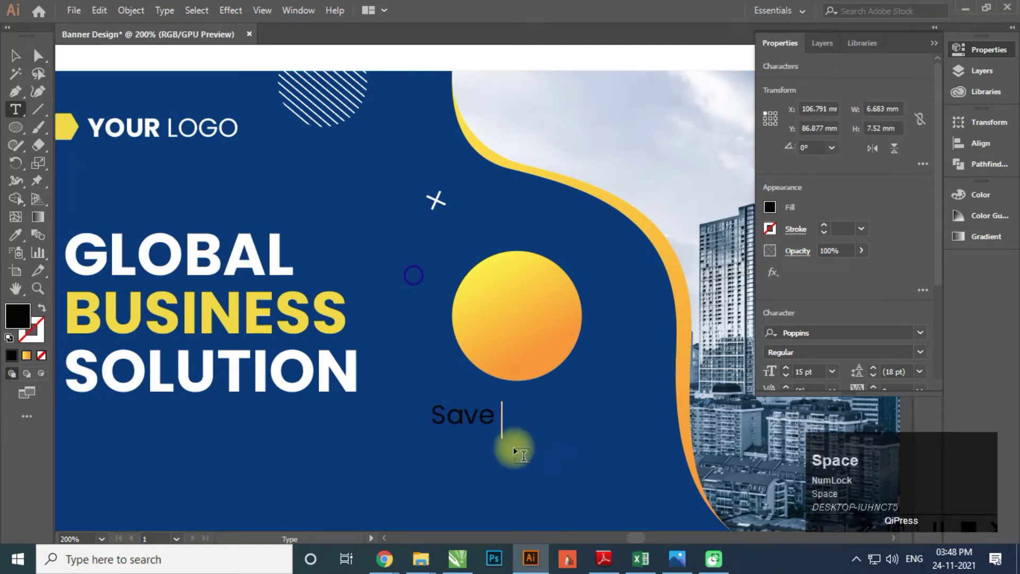
key("Return")
type("50")
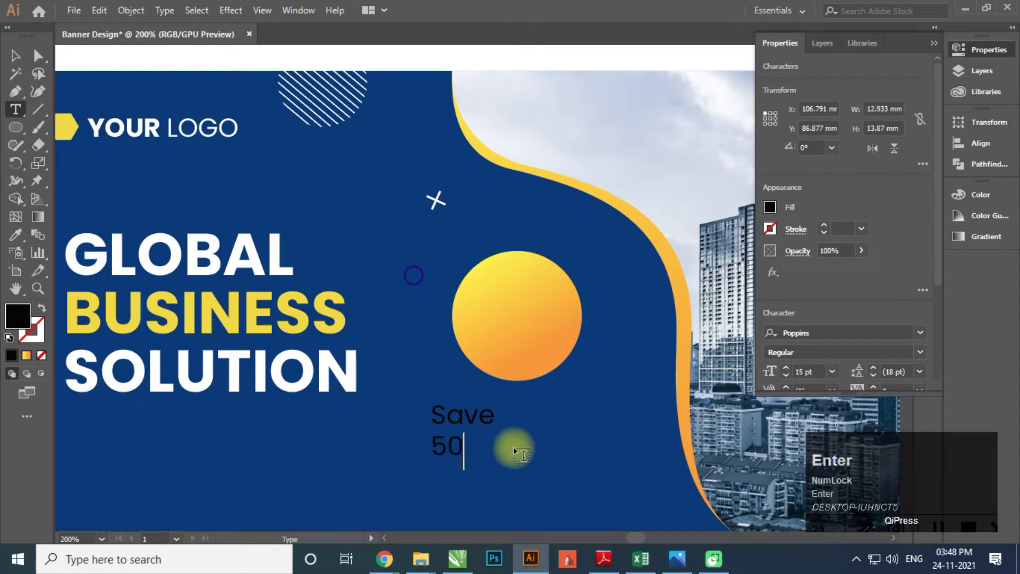
type("%")
key("ctrl+a")
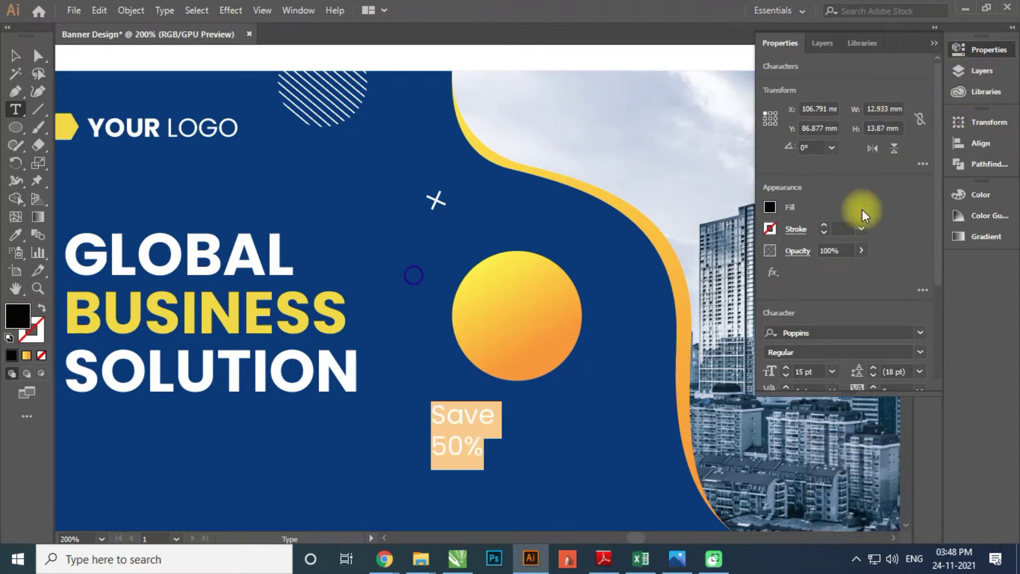
Step: Set the Save 50% text to Bold Italic and change its fill to white
scroll(918, 352, "down", 1)
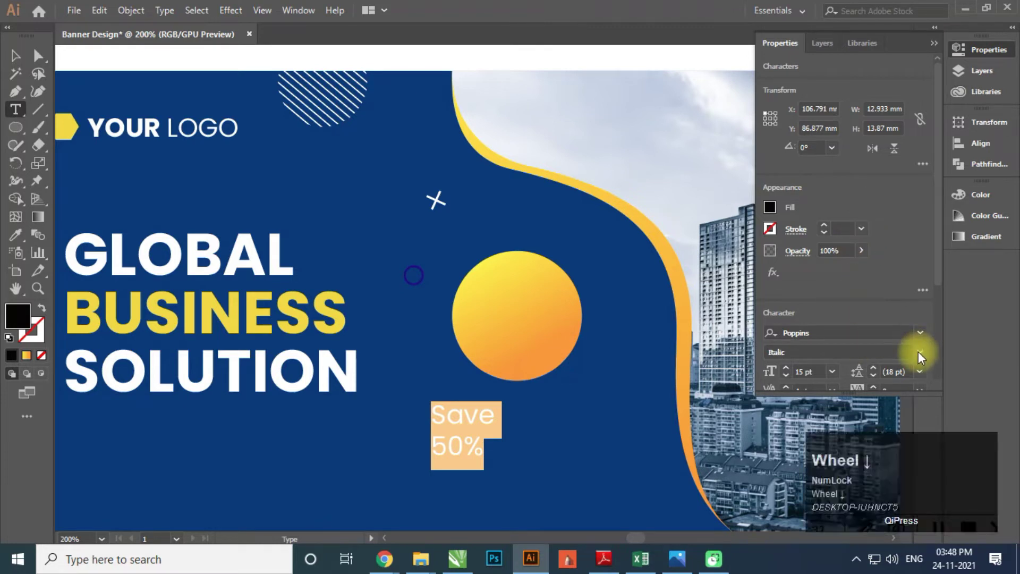
left_click(918, 352)
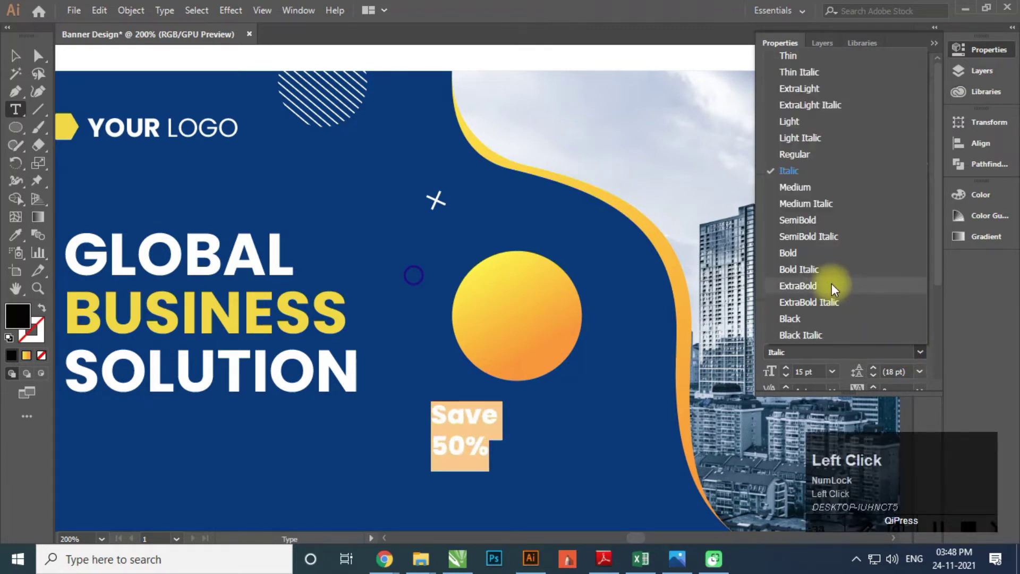
left_click(821, 271)
double_click(18, 318)
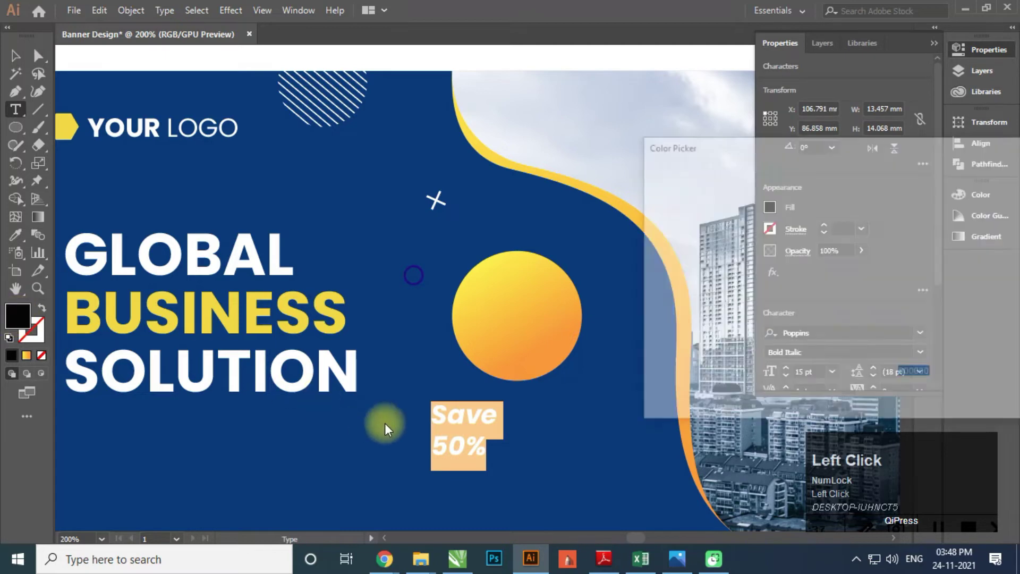
left_click_drag(781, 282, 645, 182)
left_click(1003, 194)
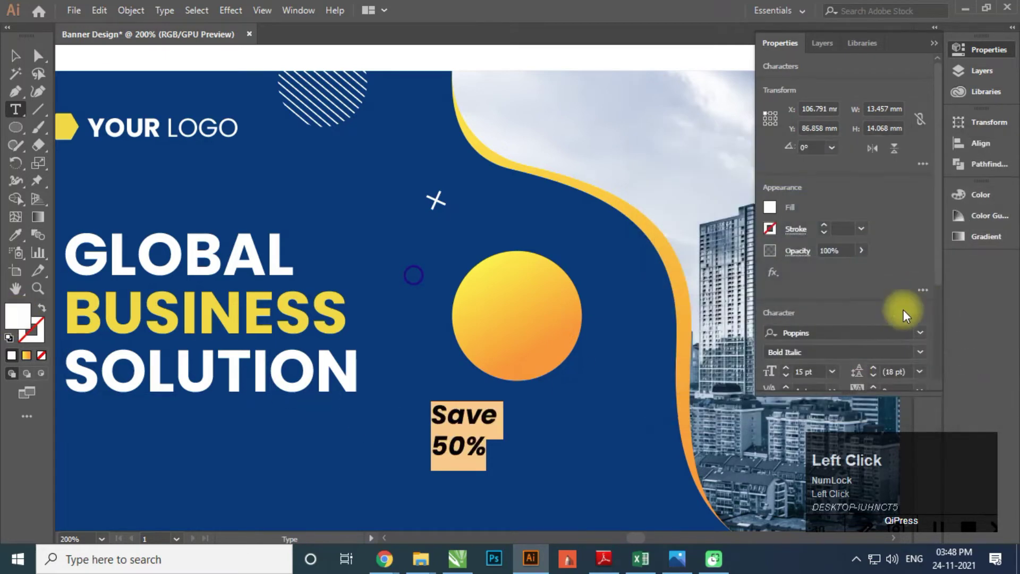
Step: Switch the Save 50% text to the Italic style and tighten its leading to 14 pt
left_click(920, 352)
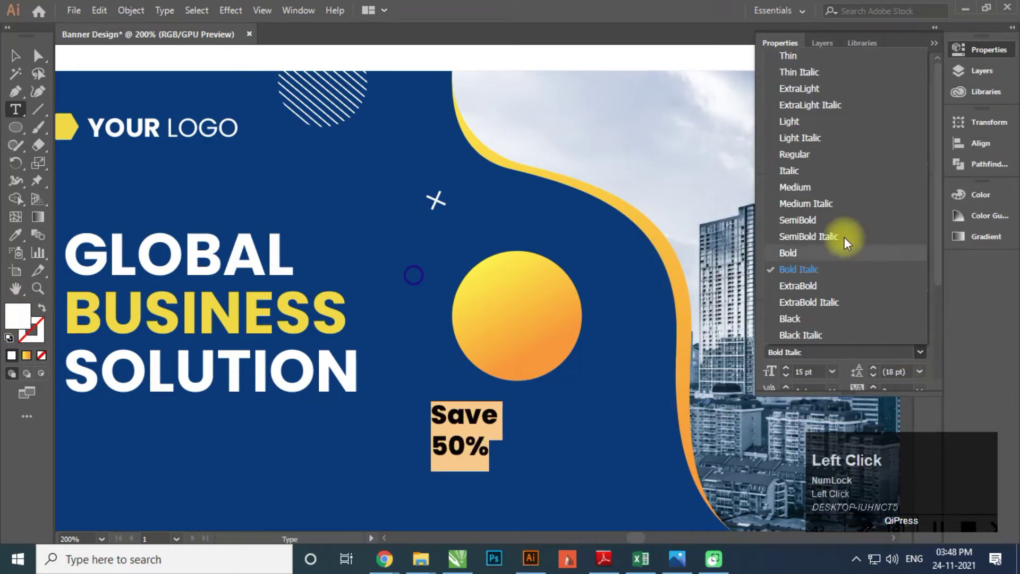
left_click(805, 171)
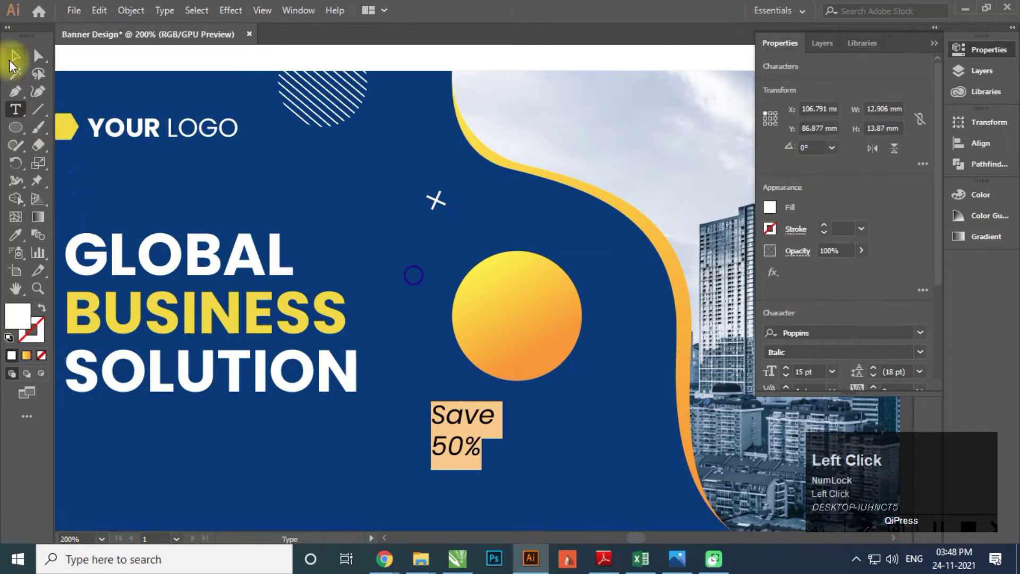
key("alt+Up")
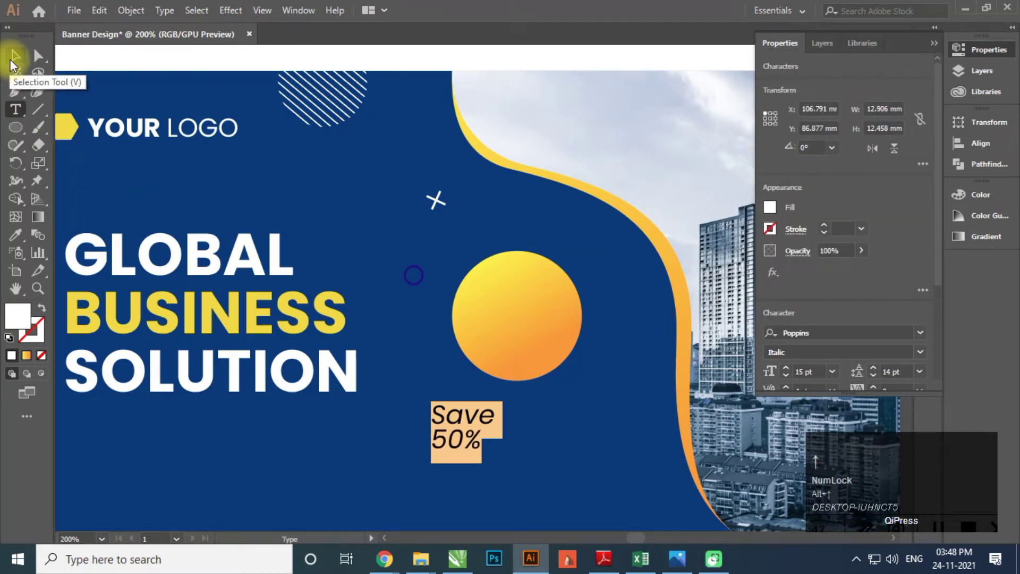
Step: Move the Save 50% text onto the gradient circle and enlarge it to fill most of the circle's width
left_click(13, 58)
left_click_drag(461, 410, 523, 314)
scroll(553, 356, "up", 1)
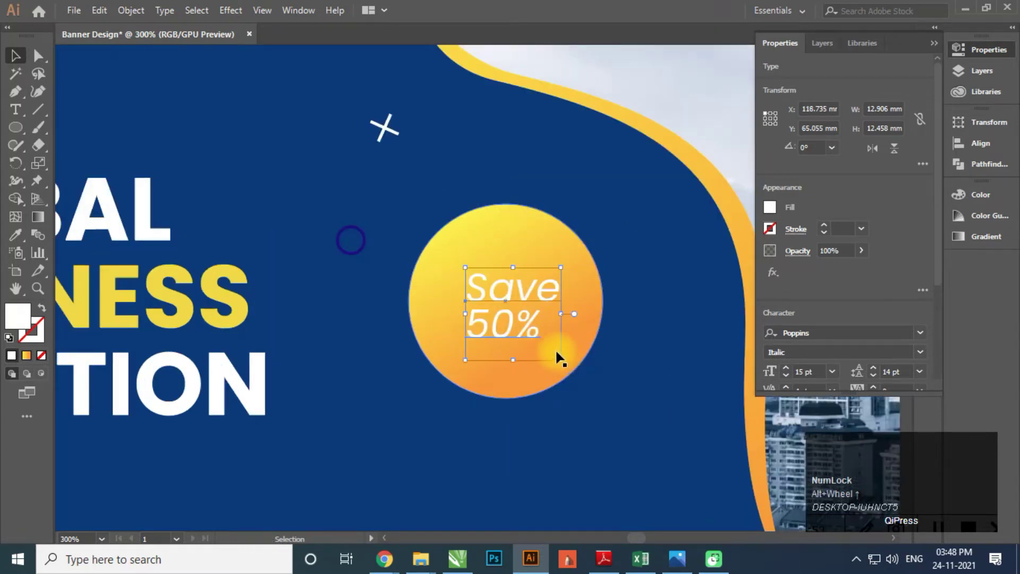
left_click_drag(562, 364, 579, 376)
left_click(524, 349)
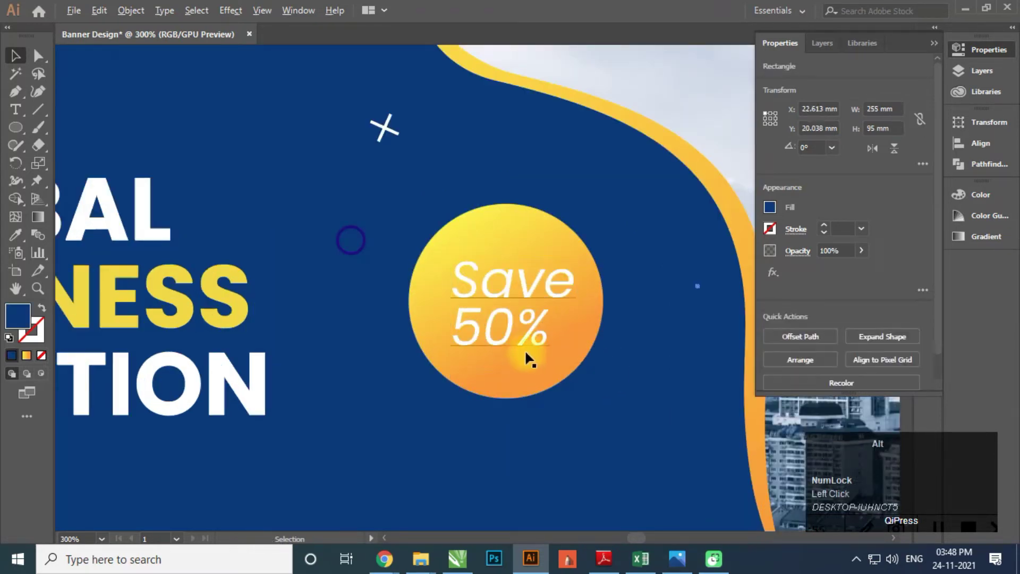
scroll(524, 349, "down", 4)
left_click(490, 216)
scroll(525, 340, "up", 1)
left_click(435, 199)
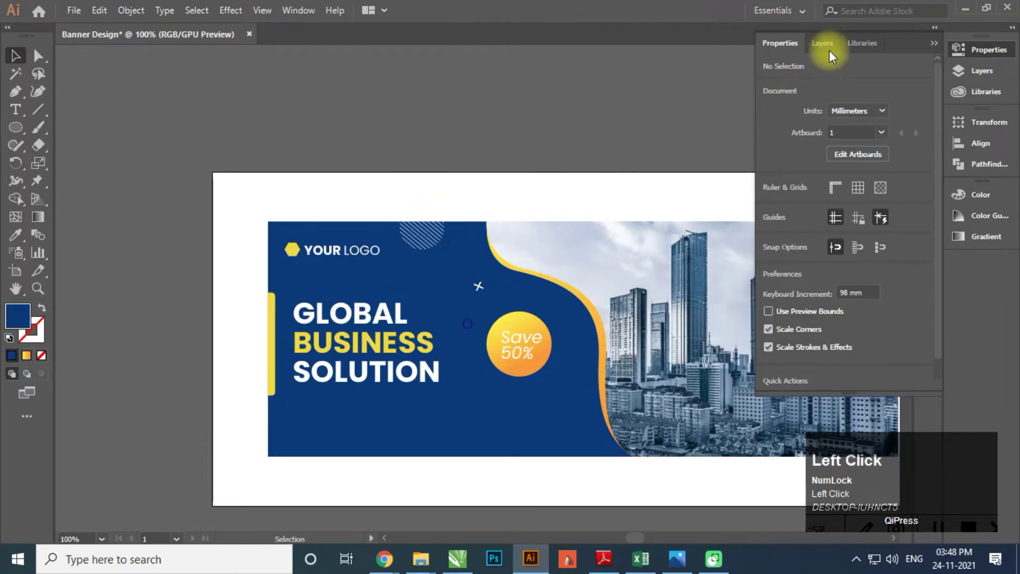
Step: Shift the striped circle at the banner's top edge slightly left, and deselect it
left_click(930, 45)
scroll(498, 199, "up", 2)
left_click_drag(506, 321, 453, 257)
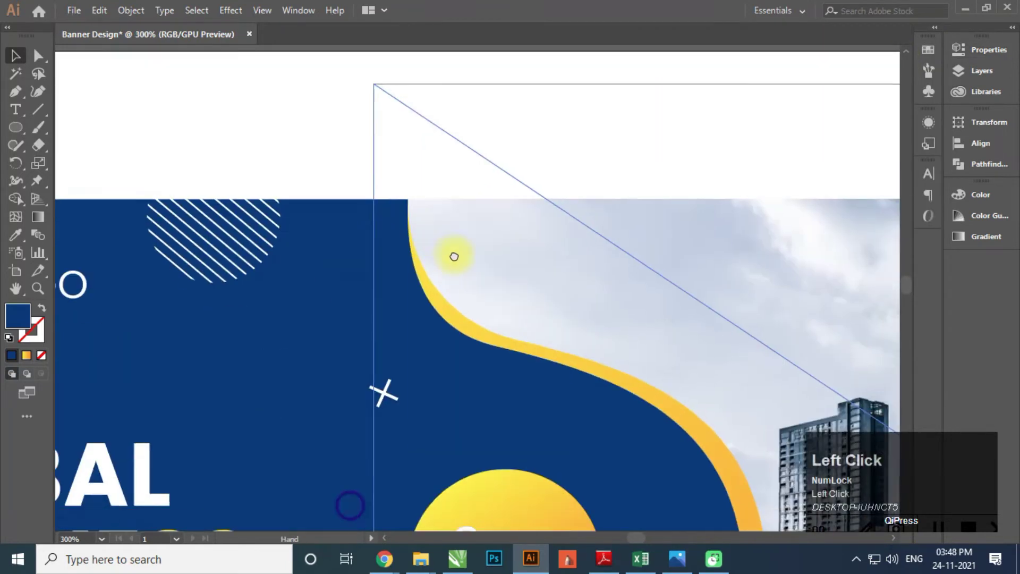
left_click(262, 258)
left_click(265, 240)
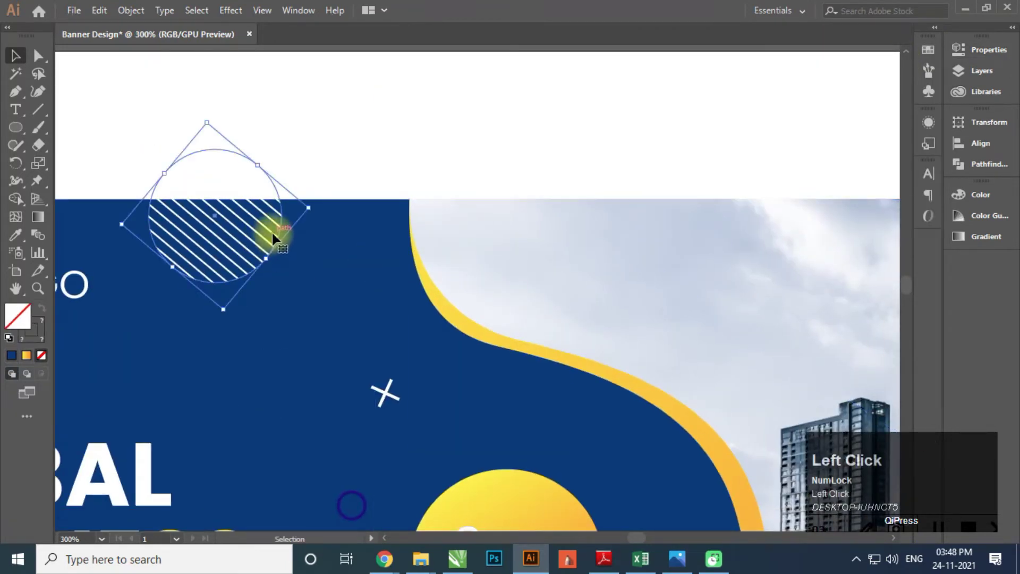
left_click_drag(272, 230, 253, 231)
left_click(266, 158)
Step: With the Pen tool, draw a curved path from the banner's top edge, right of the striped circle, down past the plus sign
key("p")
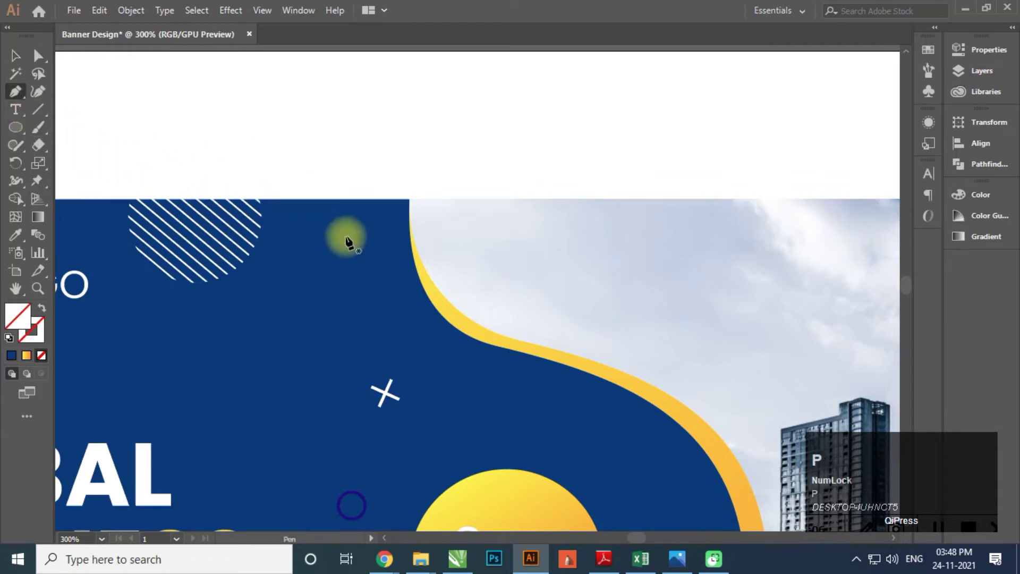
left_click(307, 199)
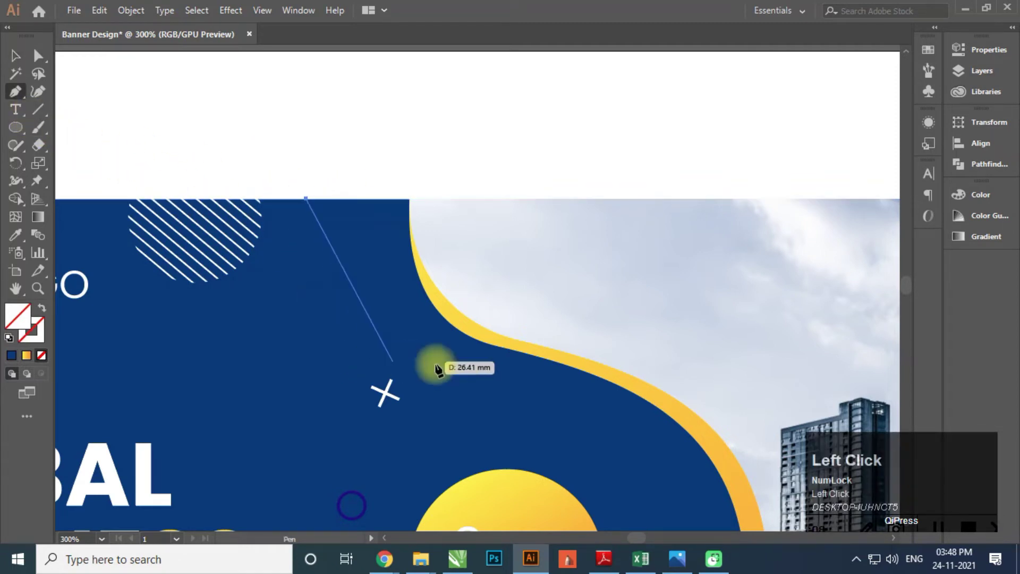
left_click_drag(352, 387, 581, 460)
key("ctrl+z")
left_click(431, 430, "alt")
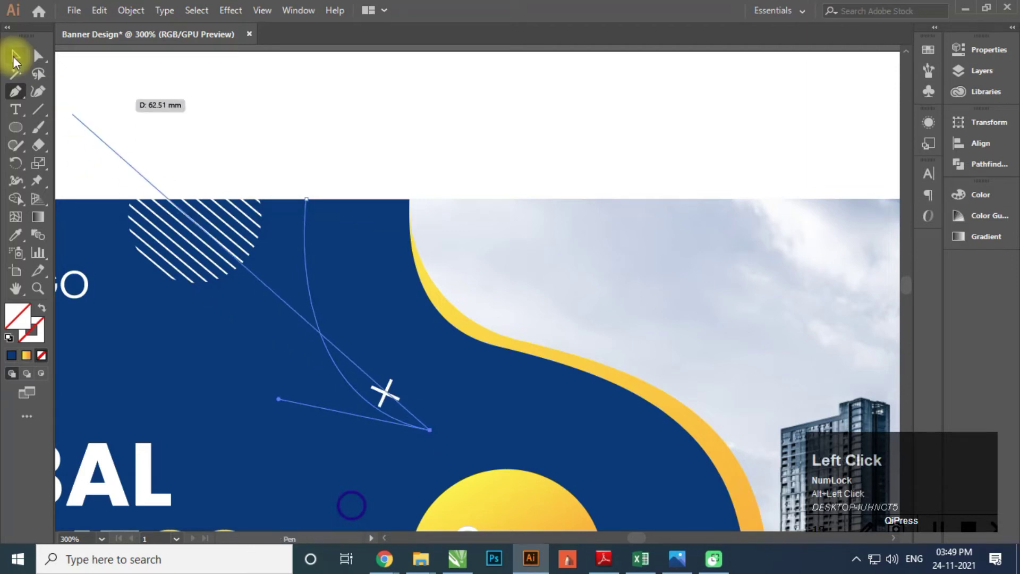
Step: Give the new curved path a dark yellow stroke, #7a6404
left_click(34, 333)
left_click(14, 356)
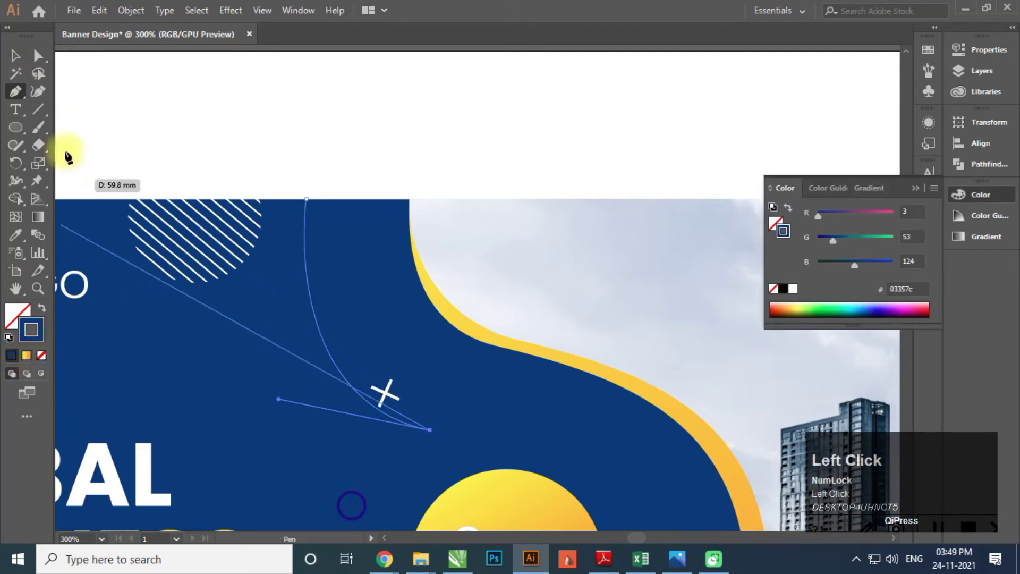
double_click(36, 328)
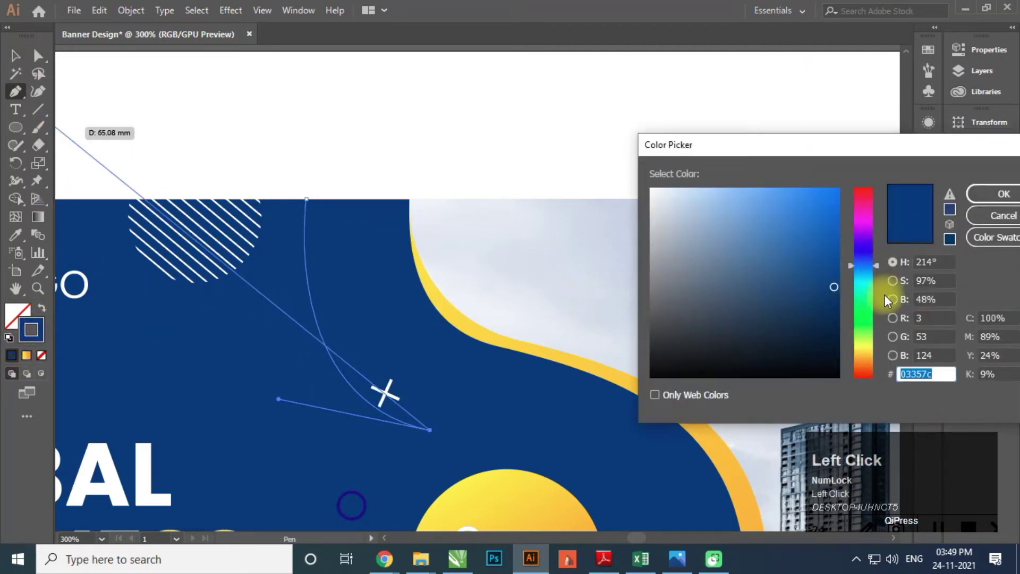
left_click_drag(863, 295, 865, 353)
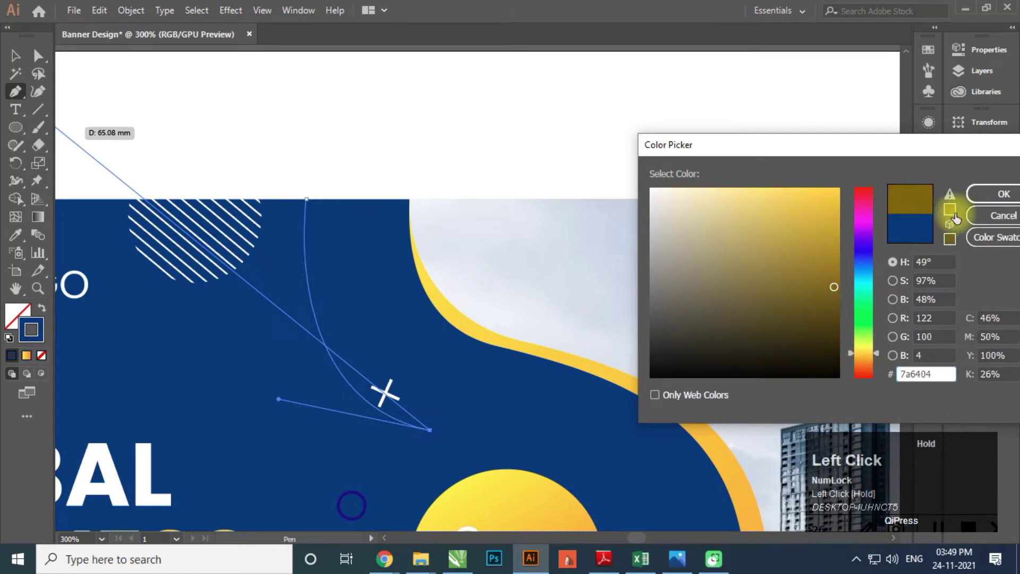
left_click(994, 194)
left_click(15, 55)
Step: Try to apply the yellow fill of the bar at the banner's left edge to the curved line
left_click(519, 505)
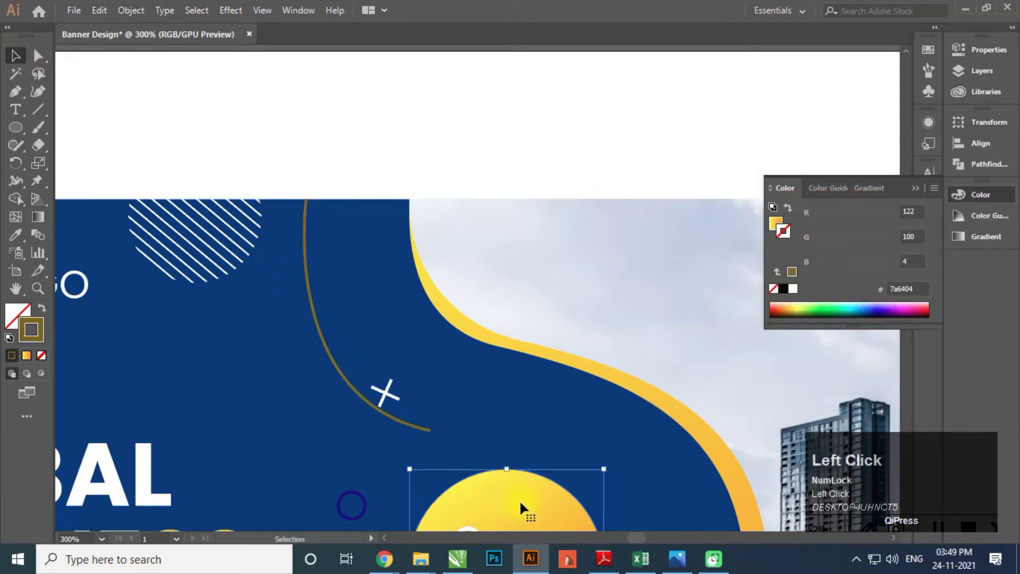
scroll(321, 445, "down", 3)
scroll(382, 346, "up", 2)
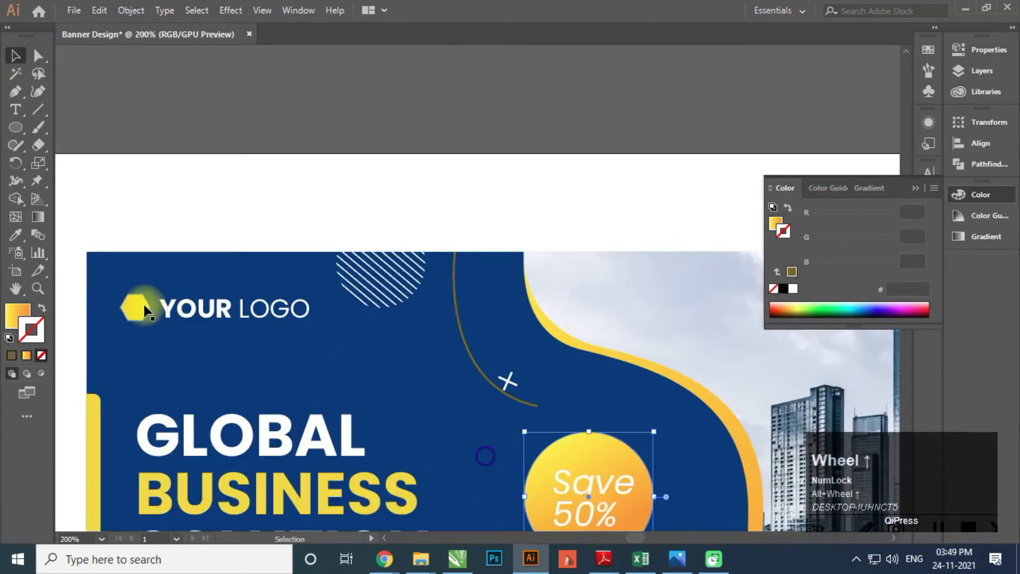
left_click(145, 310)
left_click(93, 417)
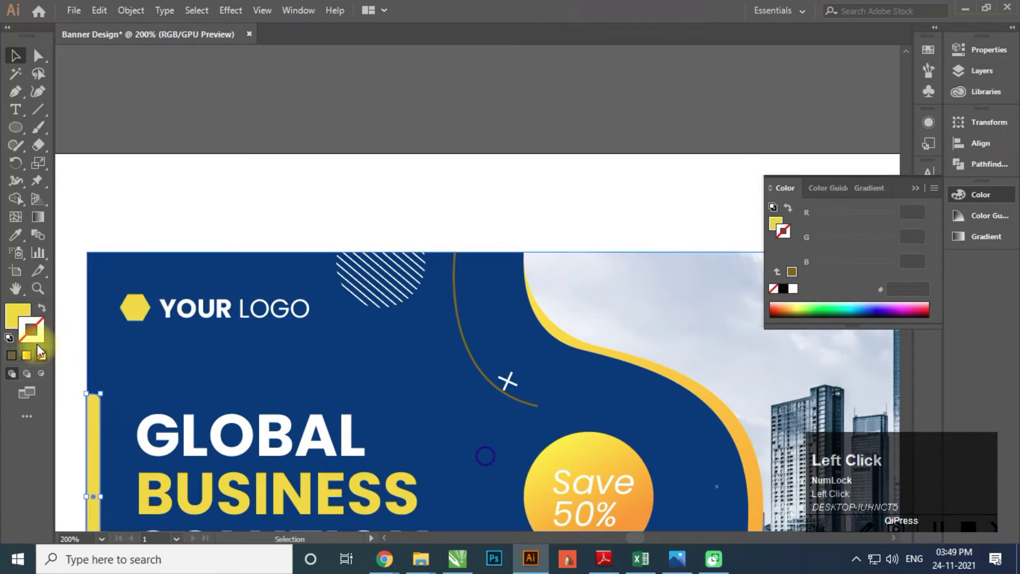
left_click(18, 309)
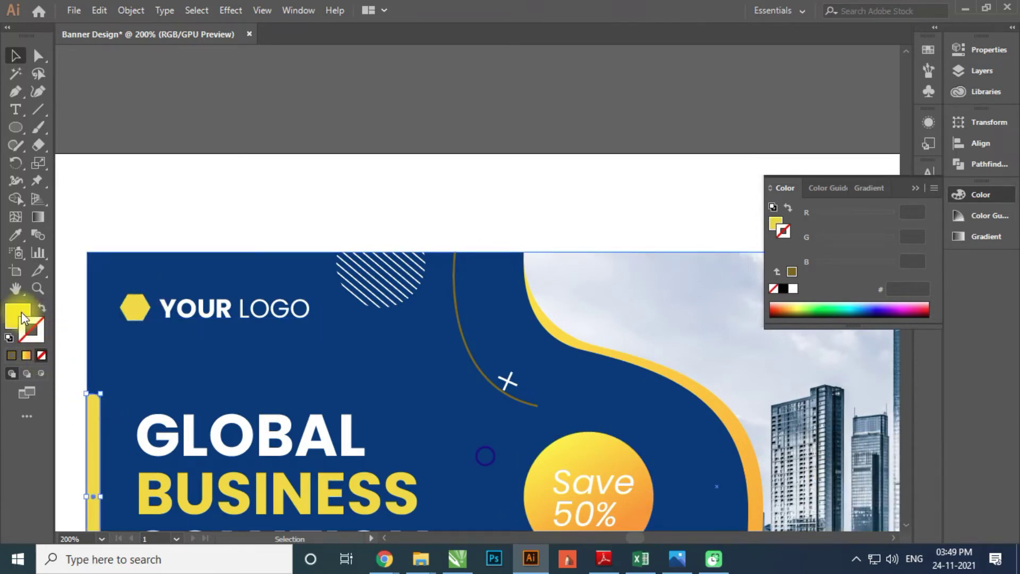
left_click(461, 316)
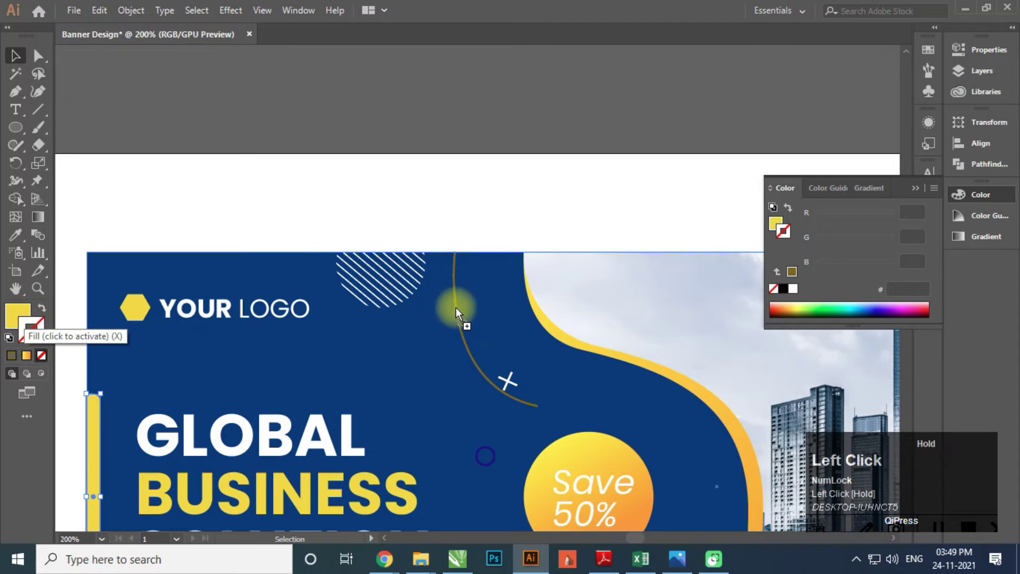
Step: Apply the yellow-to-orange gradient to the curved line's stroke
scroll(454, 310, "up", 2)
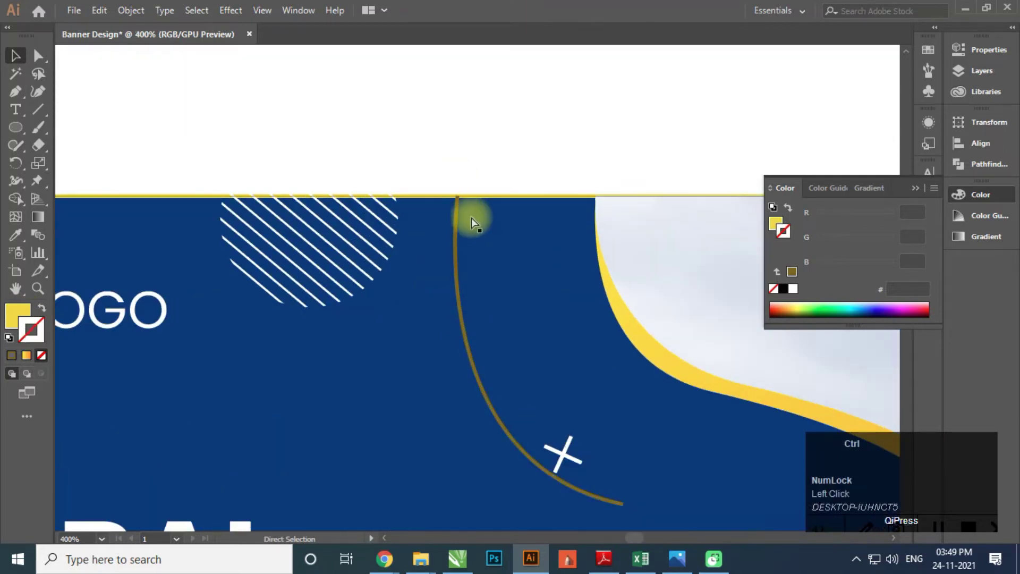
left_click(455, 225)
left_click(31, 330)
left_click(26, 356)
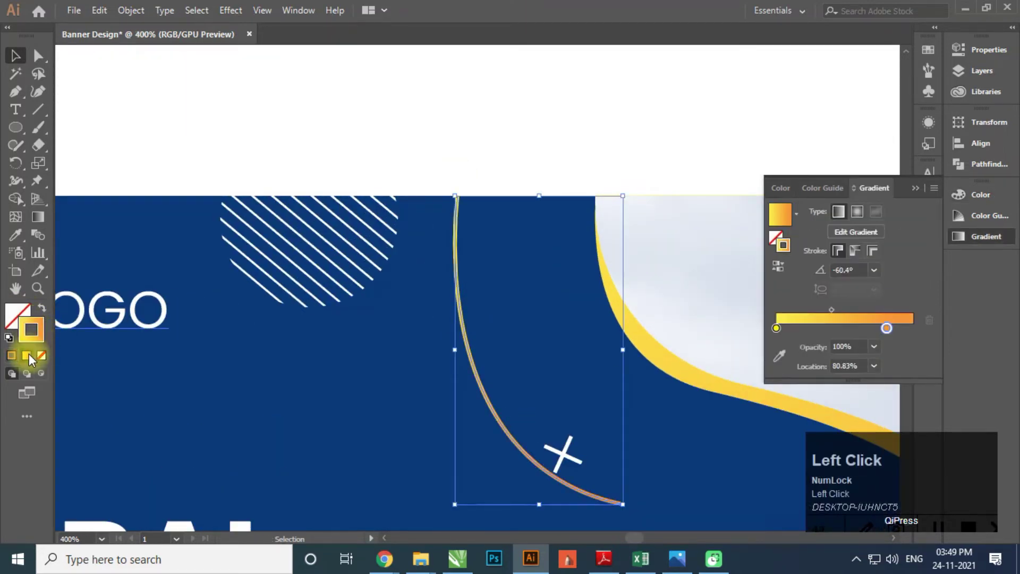
left_click(467, 198)
scroll(515, 309, "down", 1)
Step: Move the plus sign down so it sits clear below the curved line
scroll(604, 437, "up", 3)
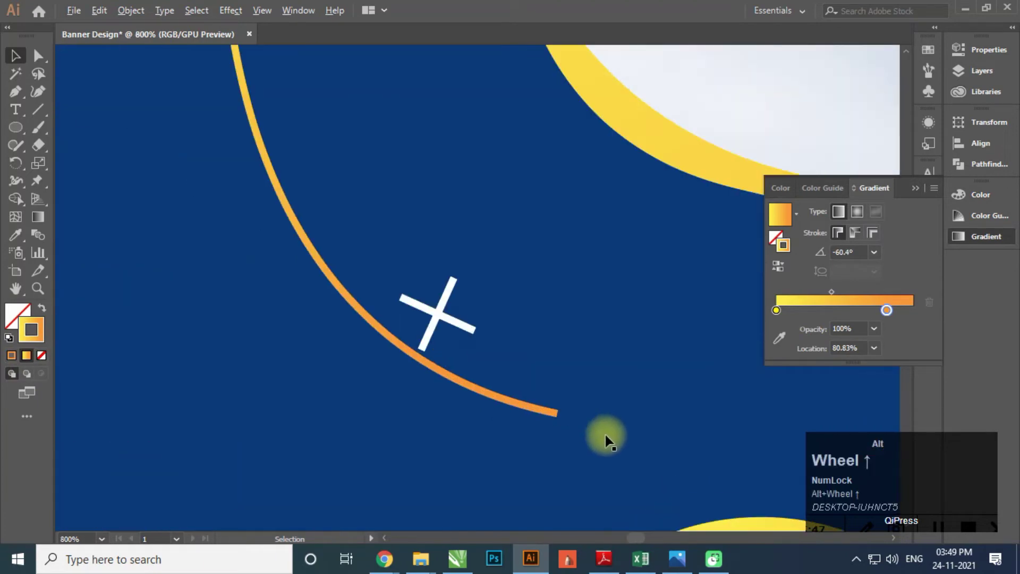
left_click(433, 312)
scroll(434, 311, "down", 2)
left_click_drag(433, 311, 433, 406)
Step: Draw a tiny circle at the curved line's lower end and center it on the end point
left_click(15, 127)
scroll(494, 361, "up", 1)
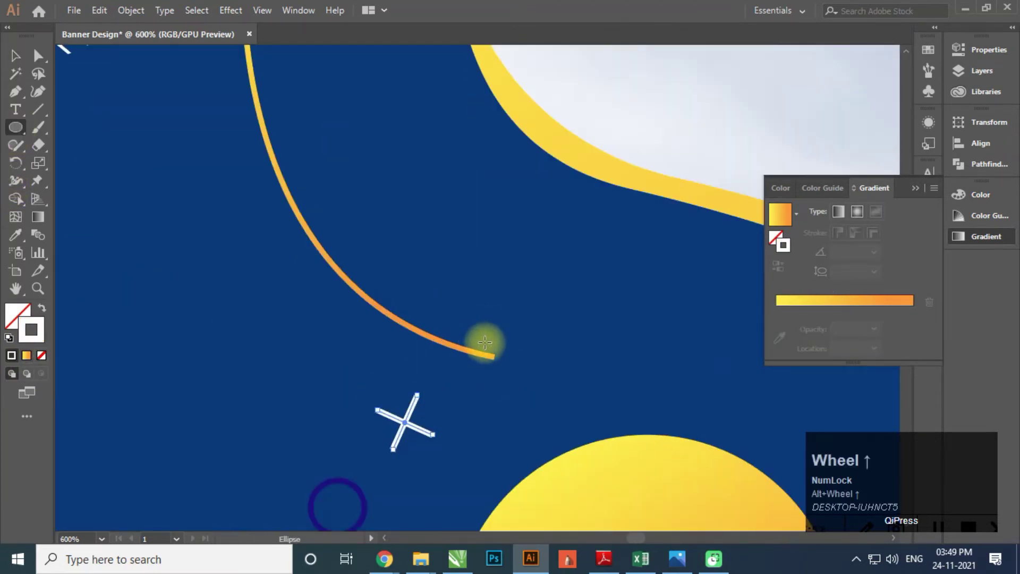
left_click_drag(484, 341, 516, 374)
scroll(510, 366, "up", 5)
left_click(15, 56)
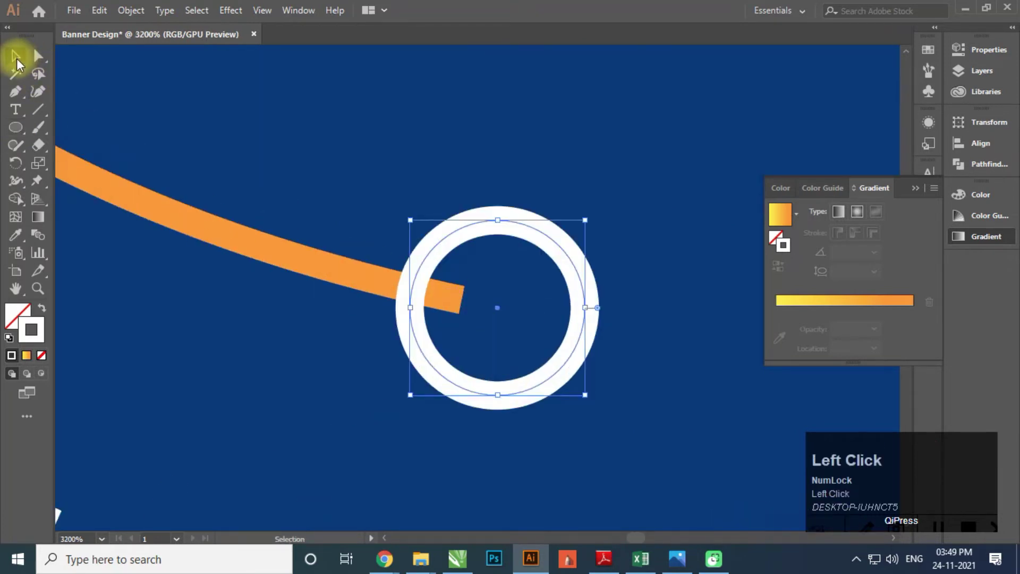
left_click_drag(497, 307, 460, 301)
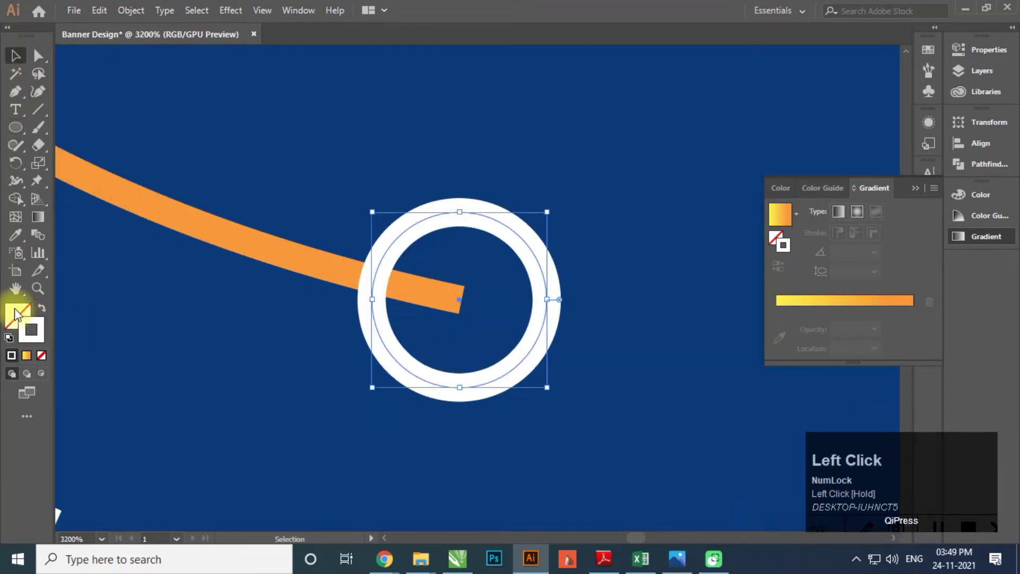
Step: Fill the tiny circle with white, remove its stroke, and deselect it
left_click(18, 315)
left_click(11, 354)
left_click(32, 330)
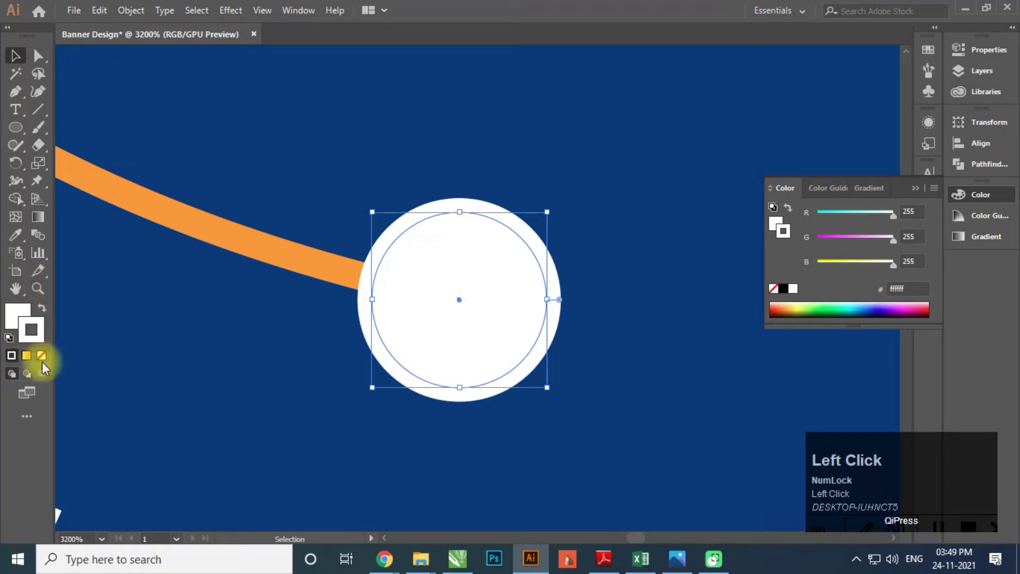
left_click(42, 355)
left_click(200, 173)
scroll(449, 346, "down", 5)
scroll(448, 342, "down", 2)
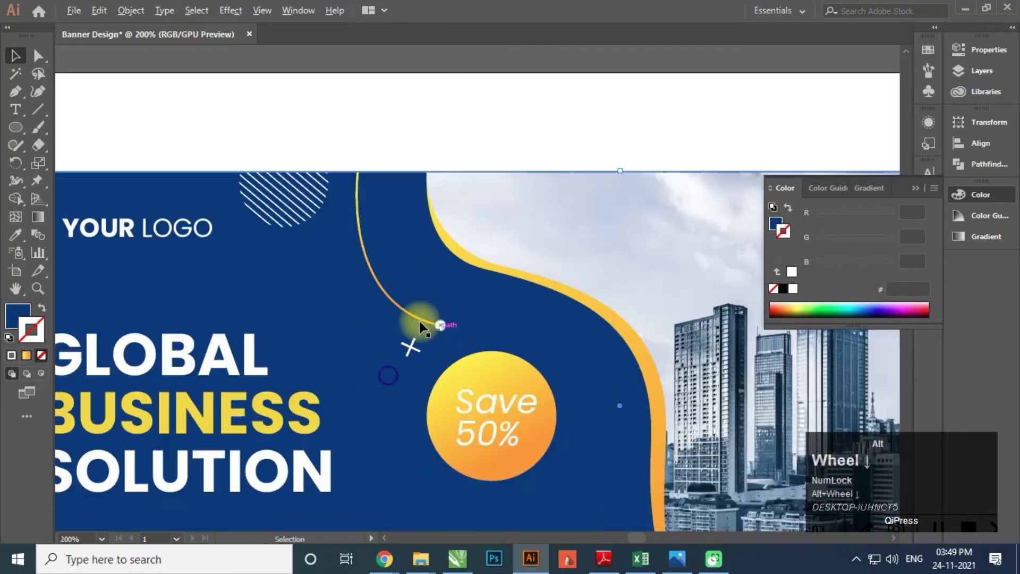
Step: Duplicate the gradient curved line to the right, between the original line and the wavy photo edge
scroll(398, 296, "up", 2)
left_click(388, 305)
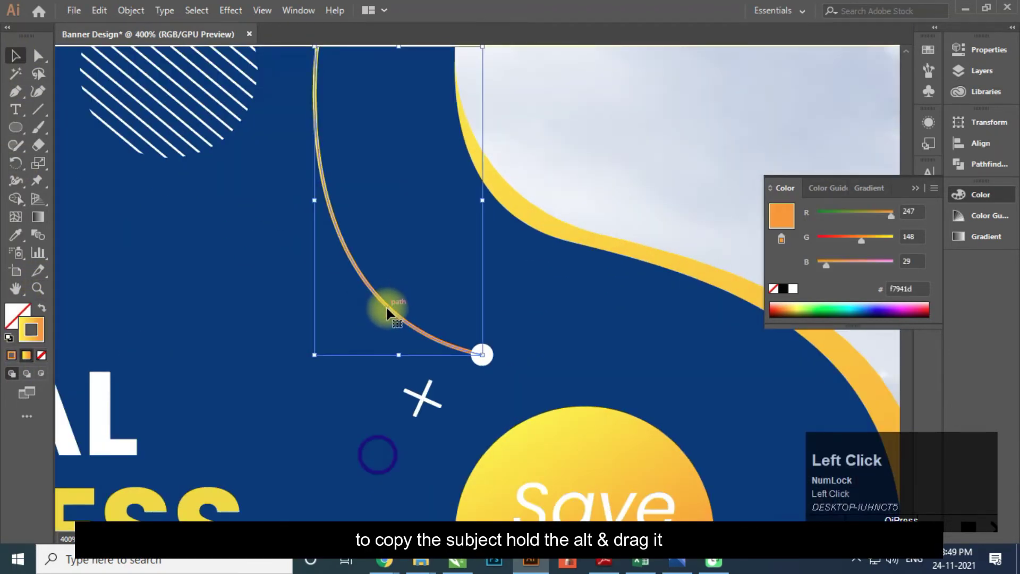
mouse_move(386, 305)
left_mouse_down()
mouse_move(455, 282)
mouse_move(466, 311)
left_mouse_up()
Step: Raise the duplicated curve's lower end anchor to about X 121 mm, Y 45 mm to shorten the line, and deselect it
scroll(467, 311, "down", 2)
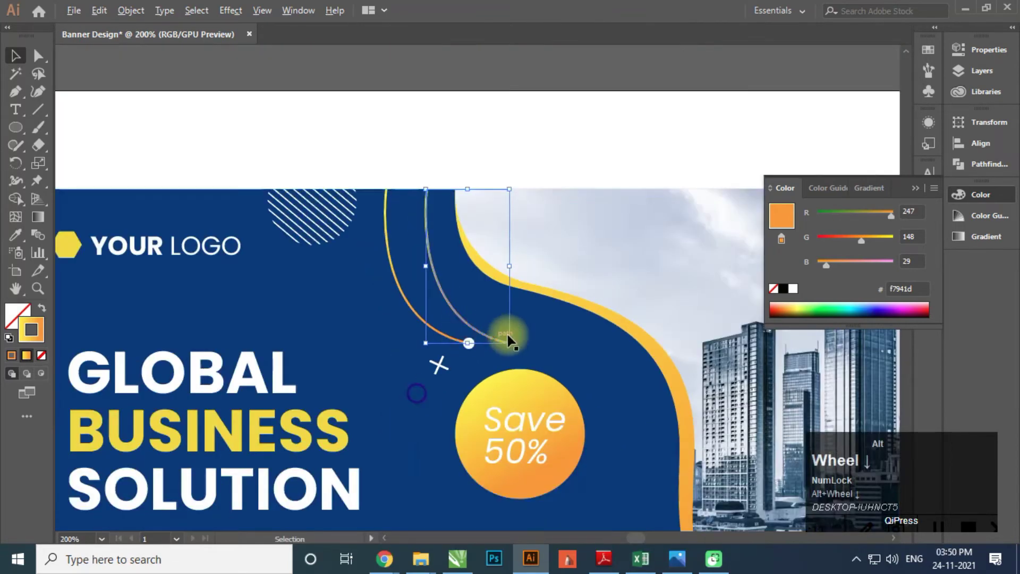
scroll(505, 336, "up", 1)
left_click(38, 55)
left_click_drag(508, 350, 504, 306)
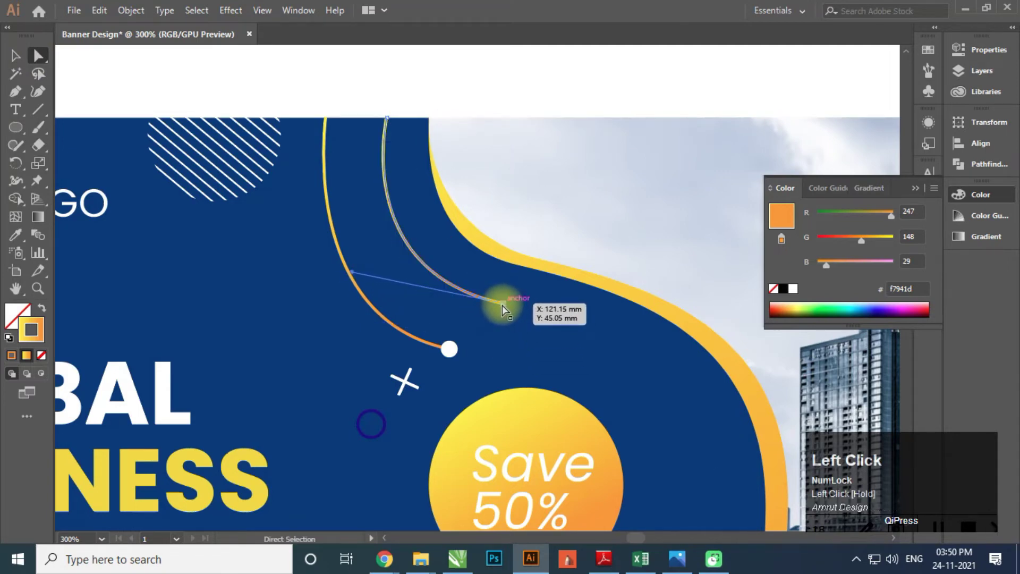
scroll(501, 307, "down", 2)
left_click(499, 192)
scroll(519, 310, "up", 3)
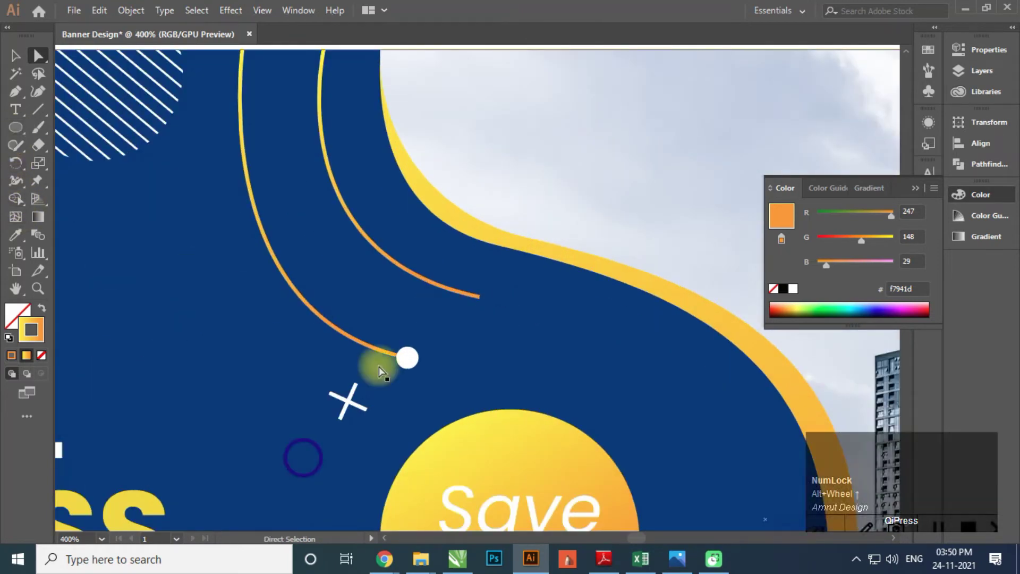
Step: Copy the white end dot onto the shortened curve's lower end and change the orange end of that curve's stroke gradient to white (ffffff)
left_click_drag(408, 358, 481, 300)
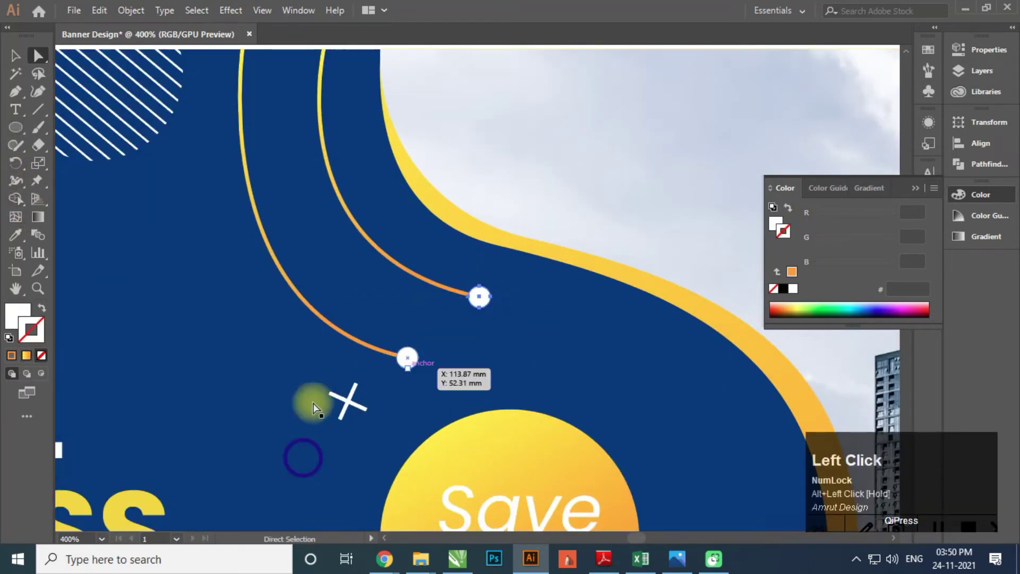
left_click(362, 244)
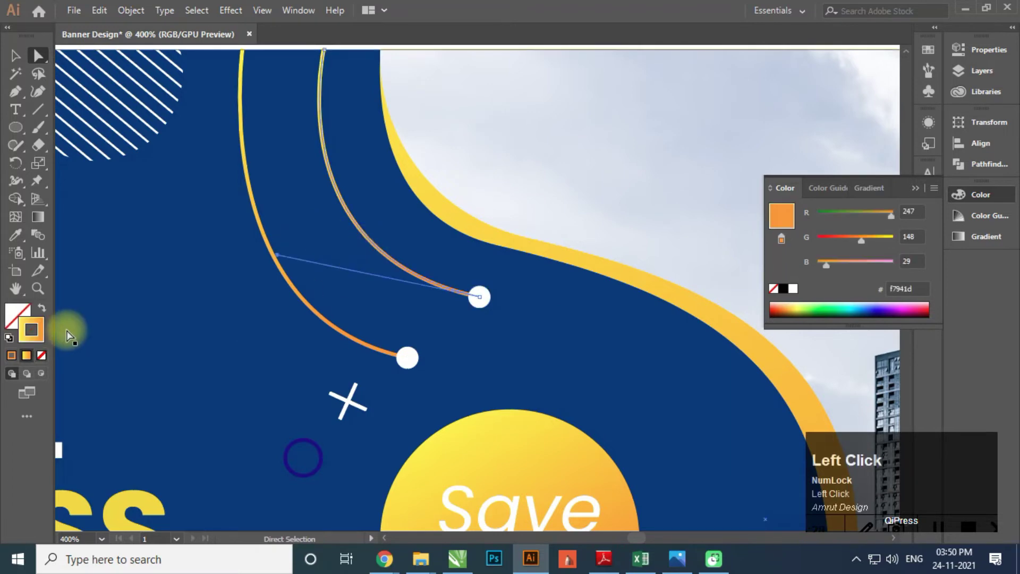
left_click(33, 331)
double_click(42, 337)
left_click(653, 187)
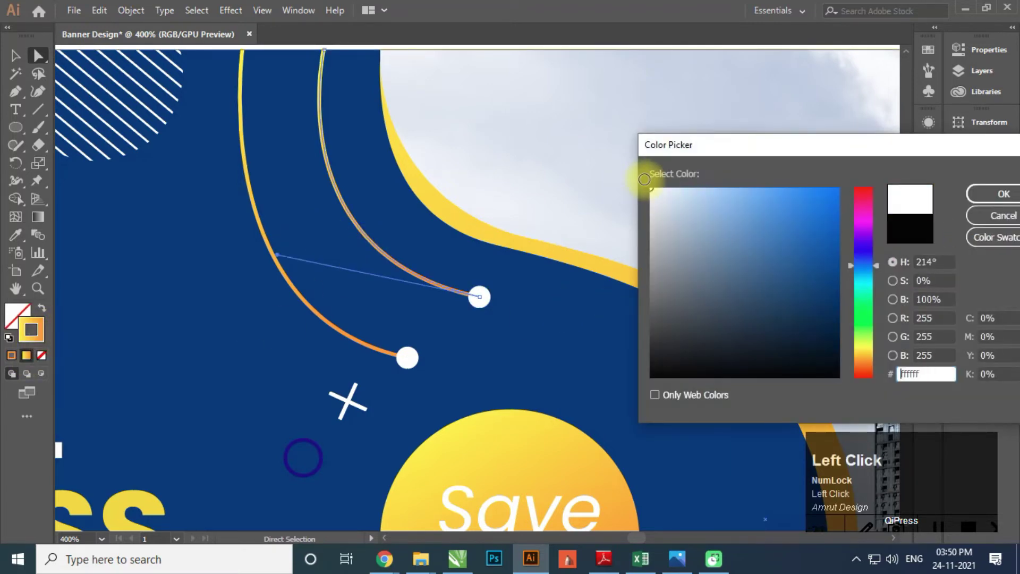
left_click(943, 195)
Step: Fill the shortened curve's end dot with the yellow-to-orange gradient of the Save 50% circle
left_click(486, 301)
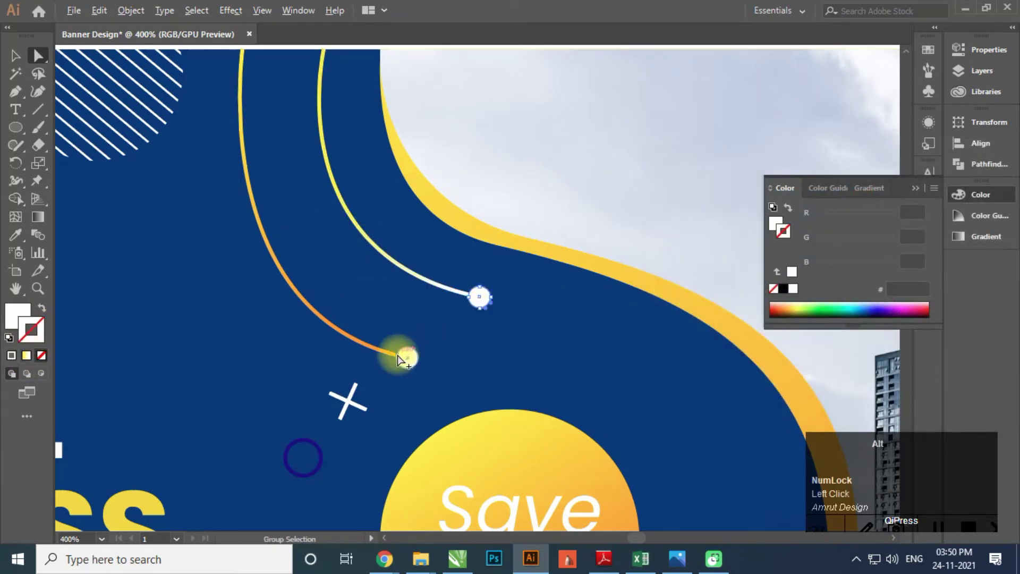
scroll(397, 357, "up", 1)
left_click(369, 348)
left_click(563, 482)
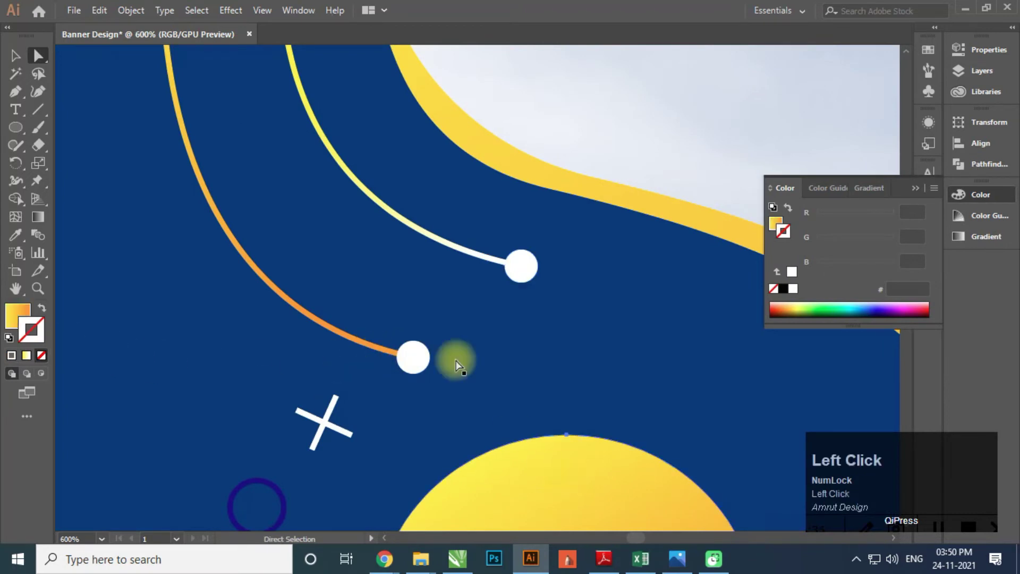
left_click(19, 318)
left_click_drag(525, 260, 524, 264)
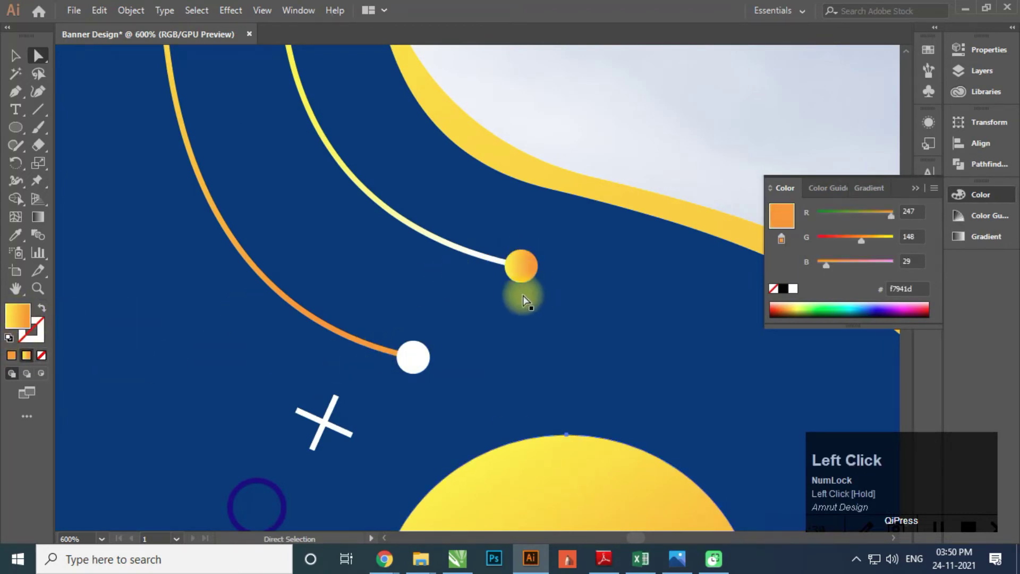
Step: Select the shortened curve with the gradient end dot and open its stroke color for editing
scroll(522, 296, "down", 2)
scroll(342, 173, "up", 1)
left_click(343, 219)
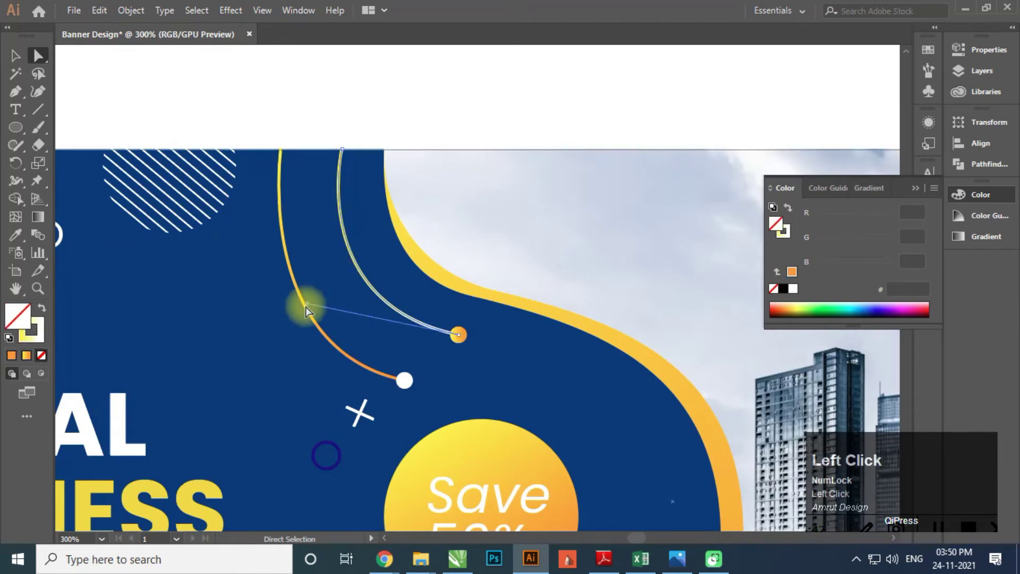
left_click(37, 339)
double_click(33, 339)
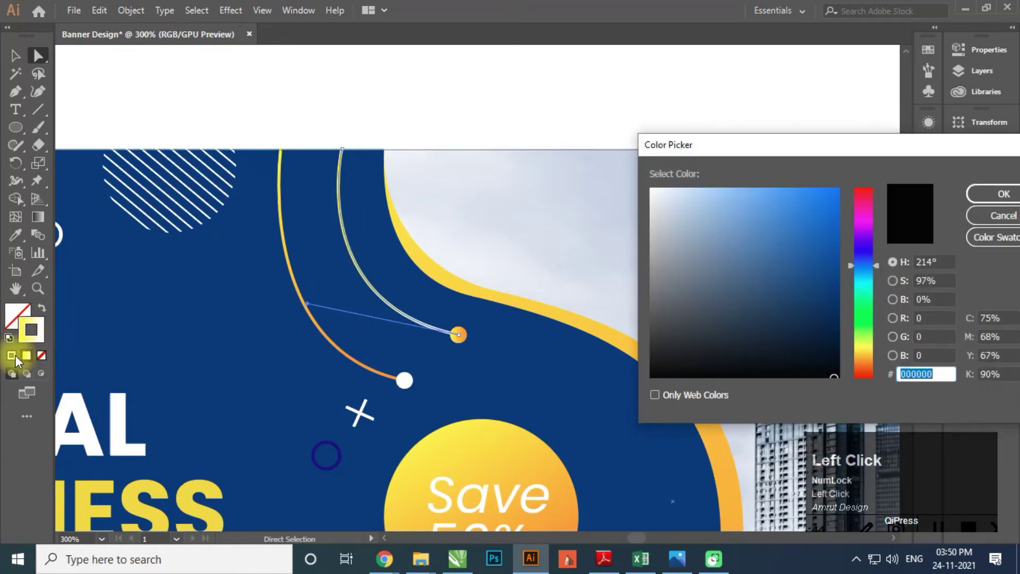